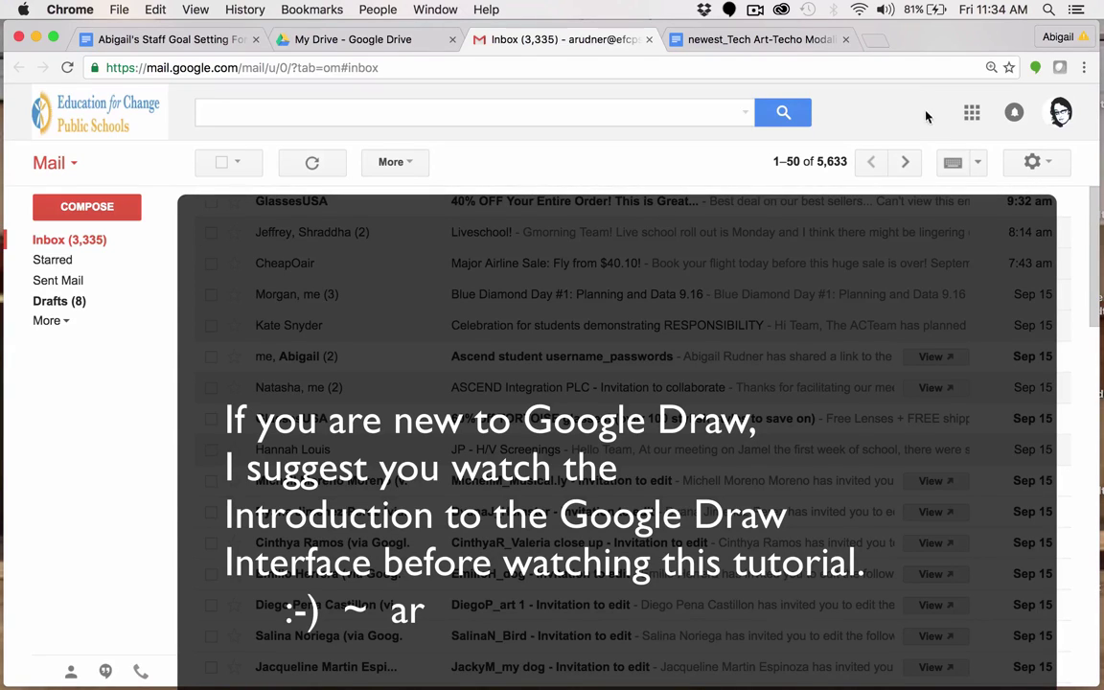
Show the Google apps panel from Gmail's top-right grid icon.
left_click(972, 114)
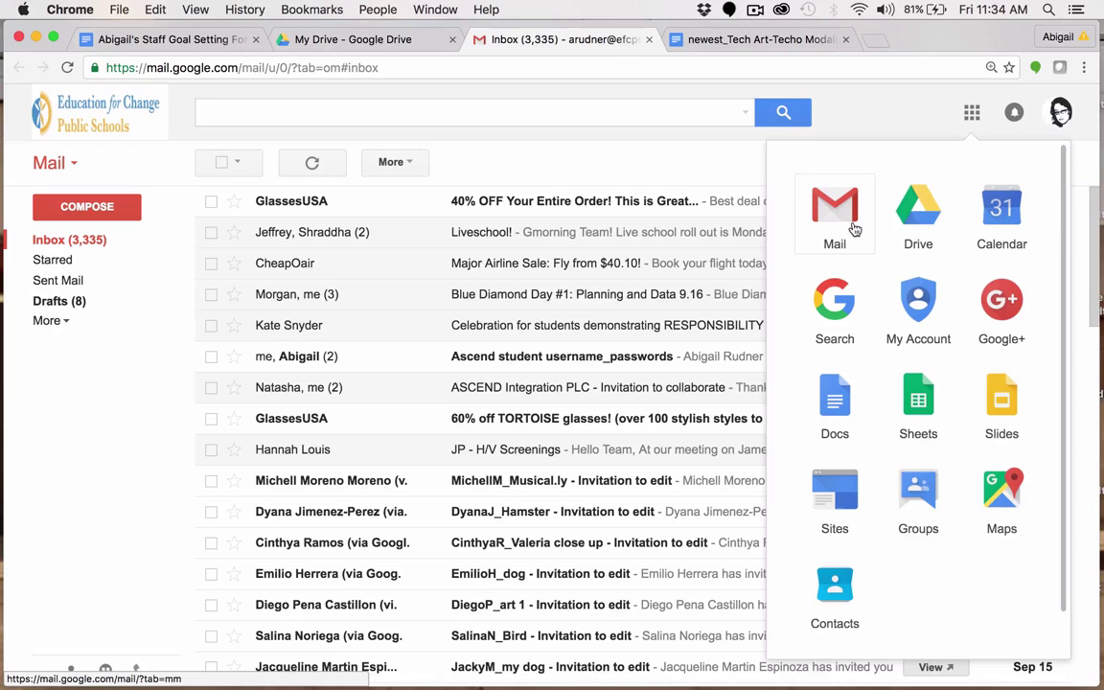
Go to Google Drive and bring up the New > More options to reach Google Drawings.
left_click(918, 211)
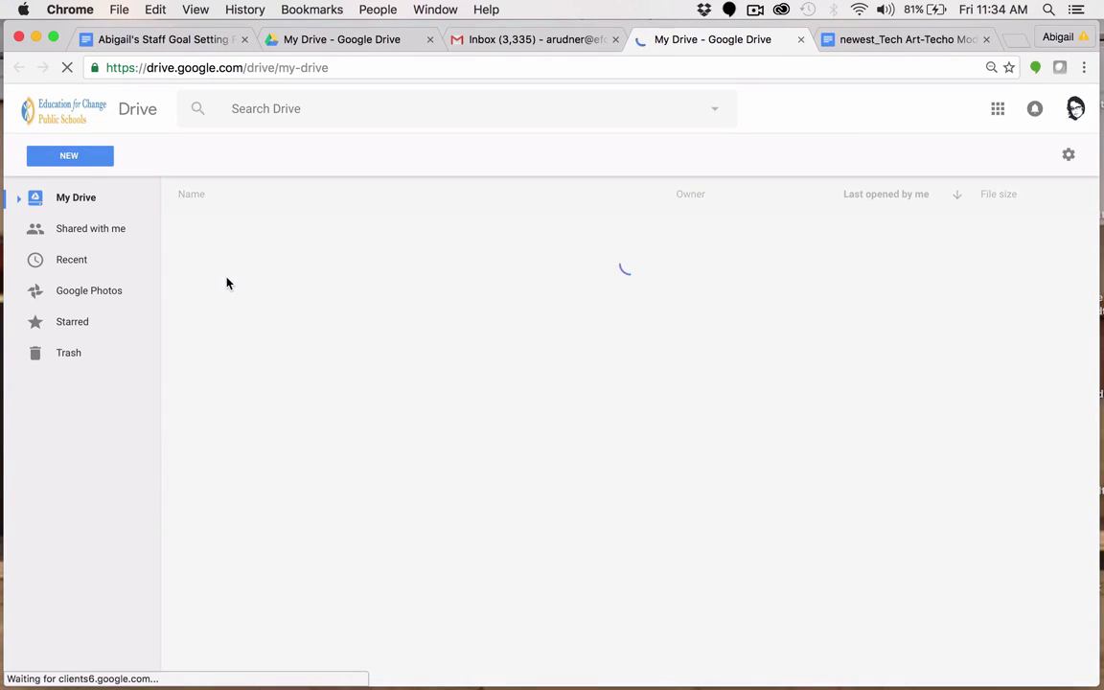
left_click(88, 159)
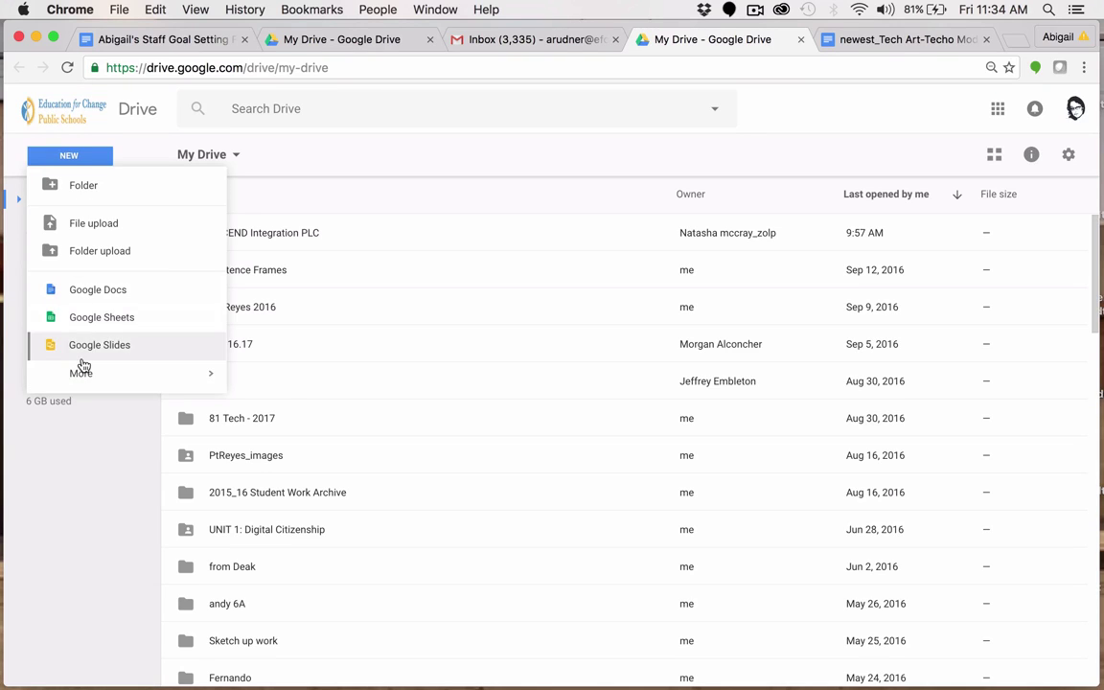
mouse_move(80, 386)
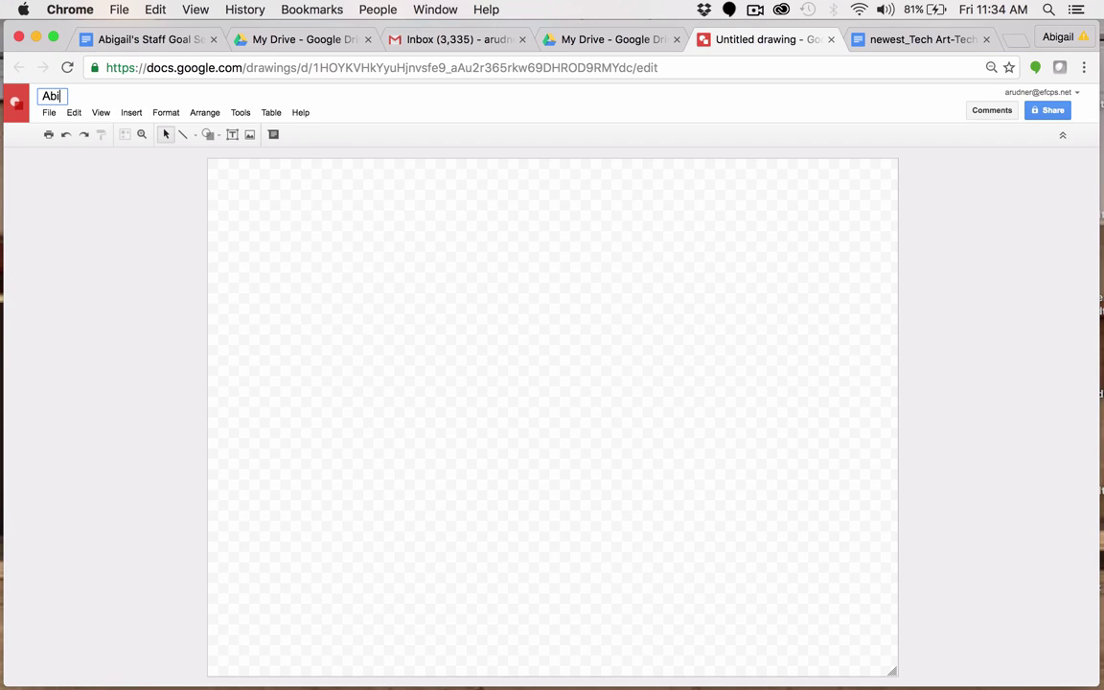
Title the new drawing with the author's name followed by '_basic drawing'.
type("gailR_")
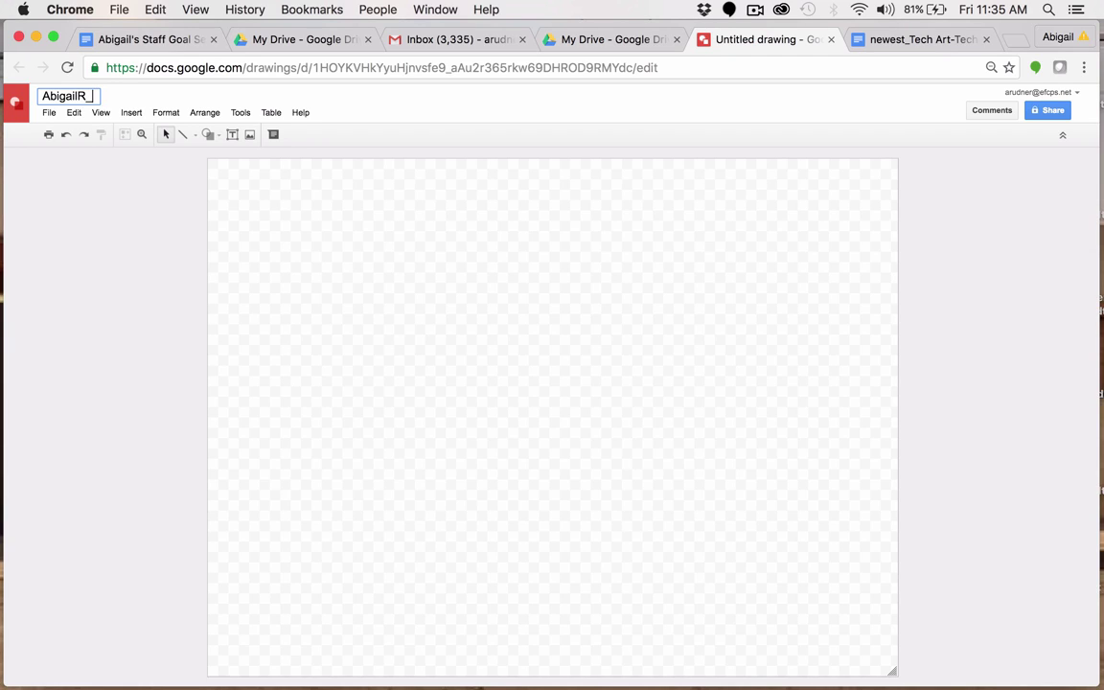
type("basc")
key("BackSpace")
type("ic drawing")
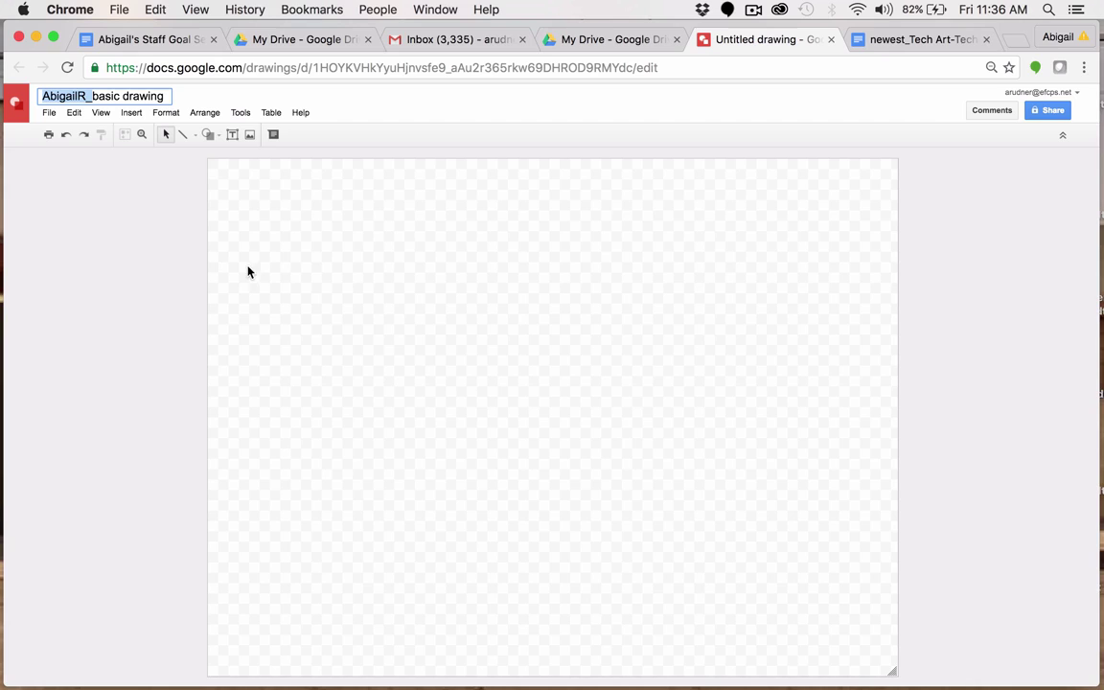
Draw a rectangle covering the whole canvas.
left_click(212, 138)
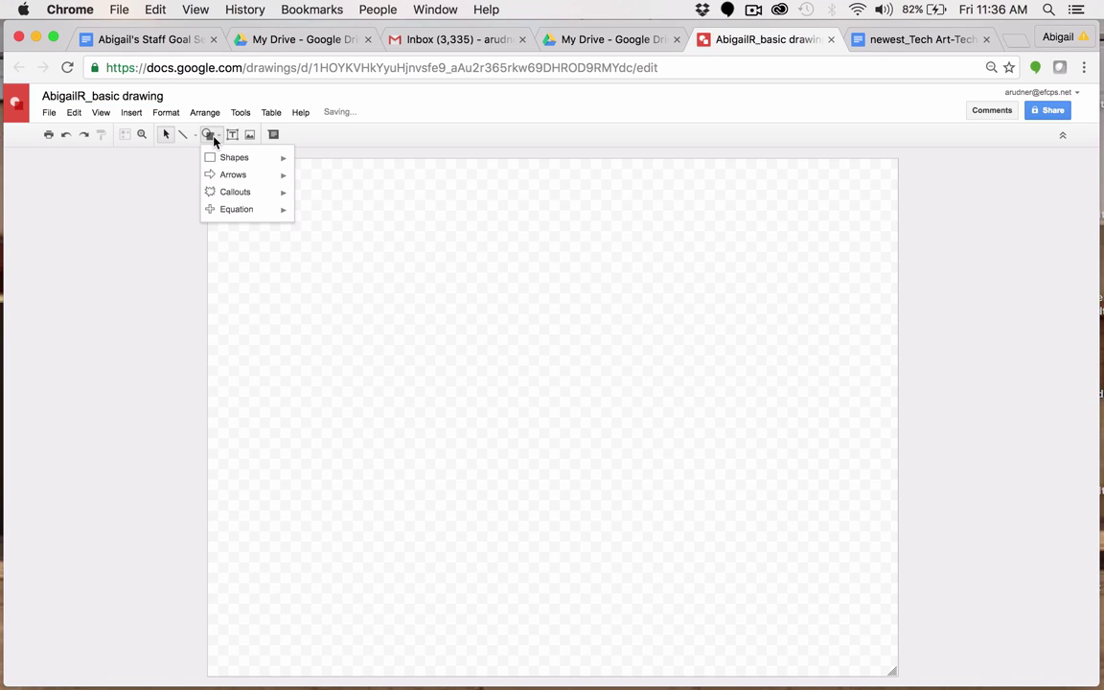
mouse_move(223, 166)
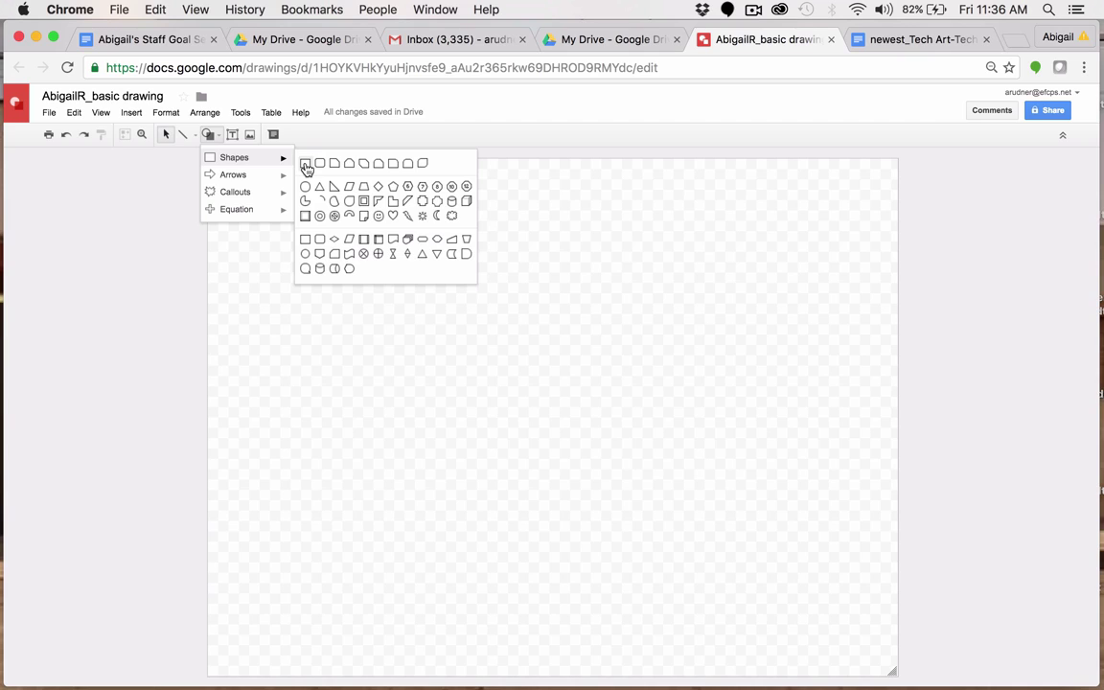
left_click(306, 167)
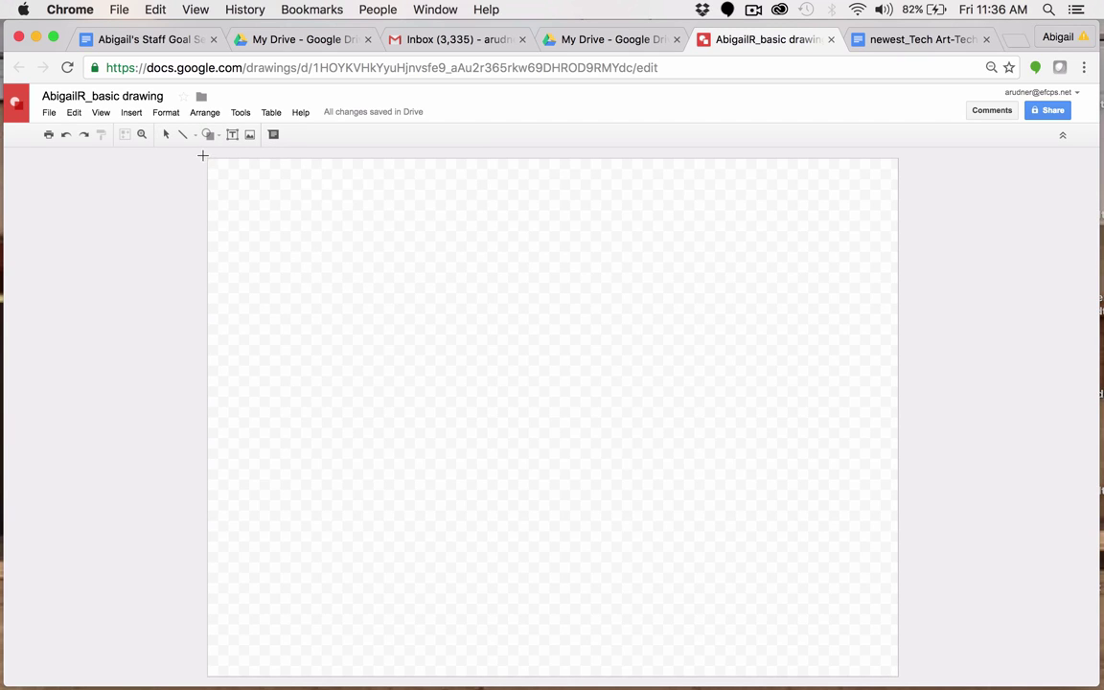
left_click_drag(203, 155, 902, 682)
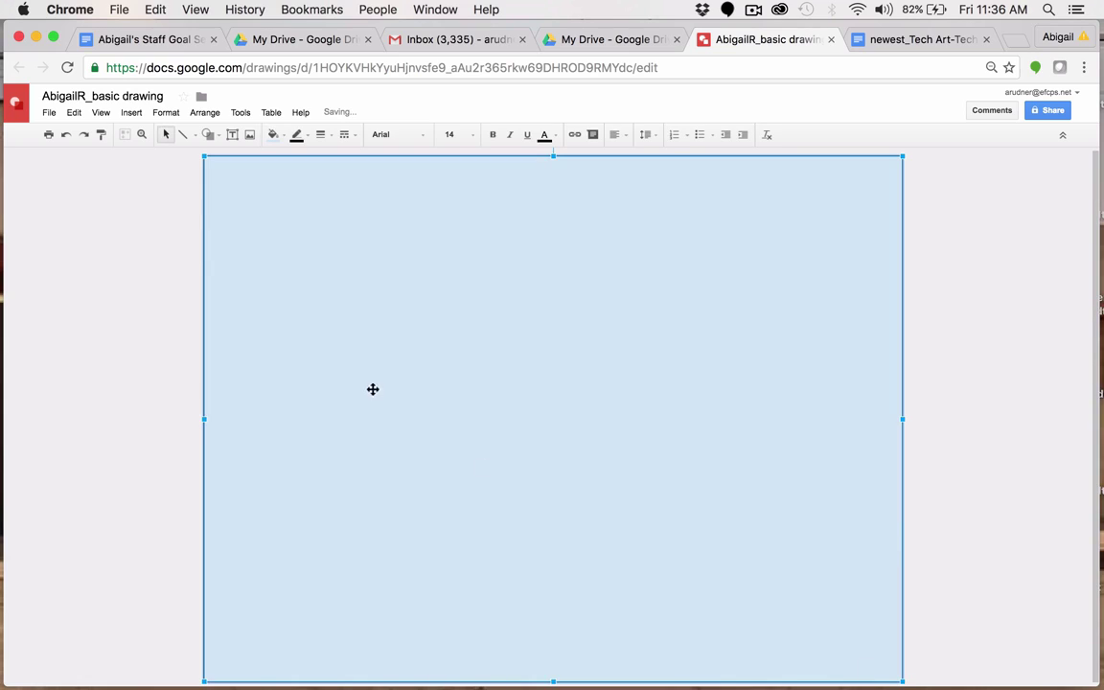
Make the rectangle's outline transparent and fill it light blue for the sky.
left_click(304, 137)
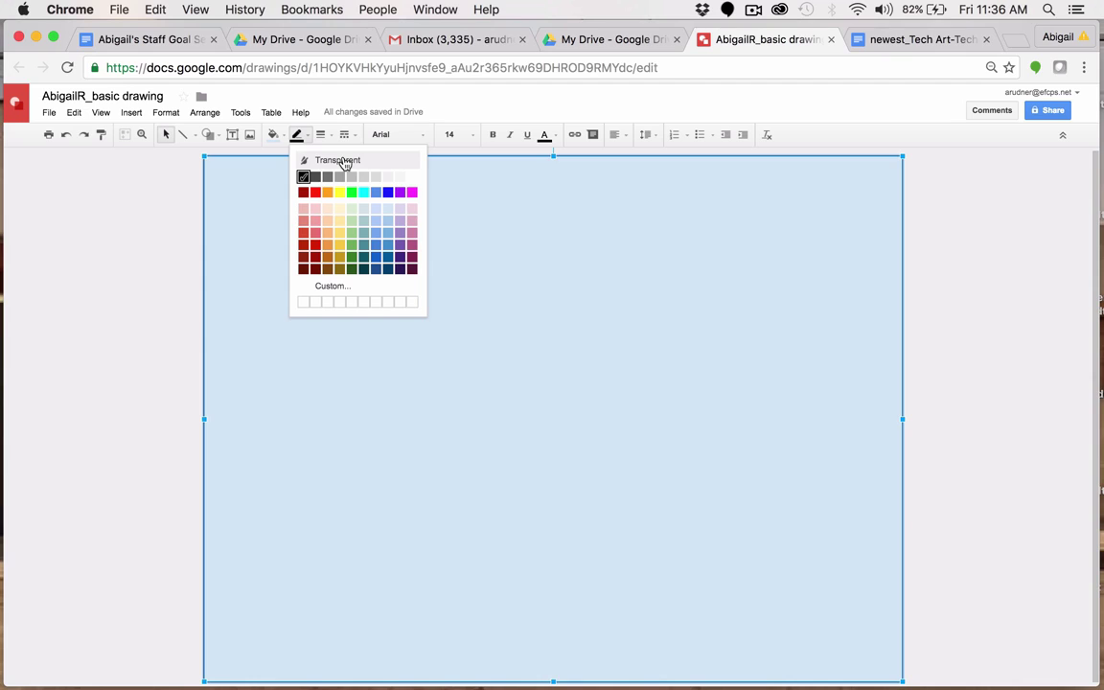
left_click(345, 163)
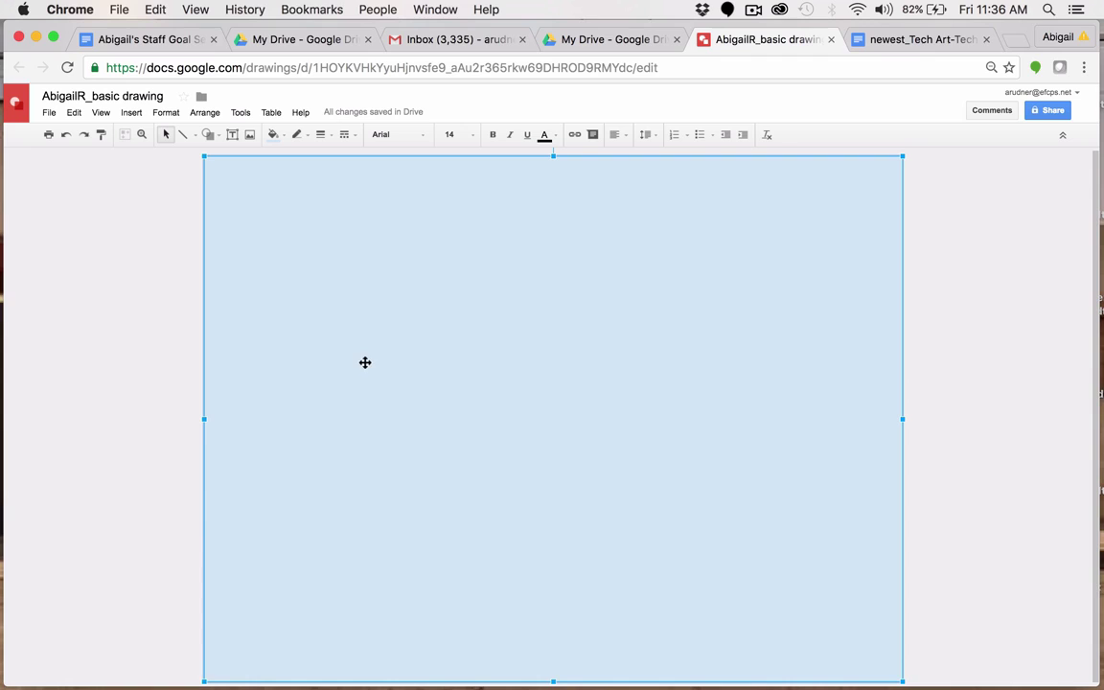
left_click(296, 135)
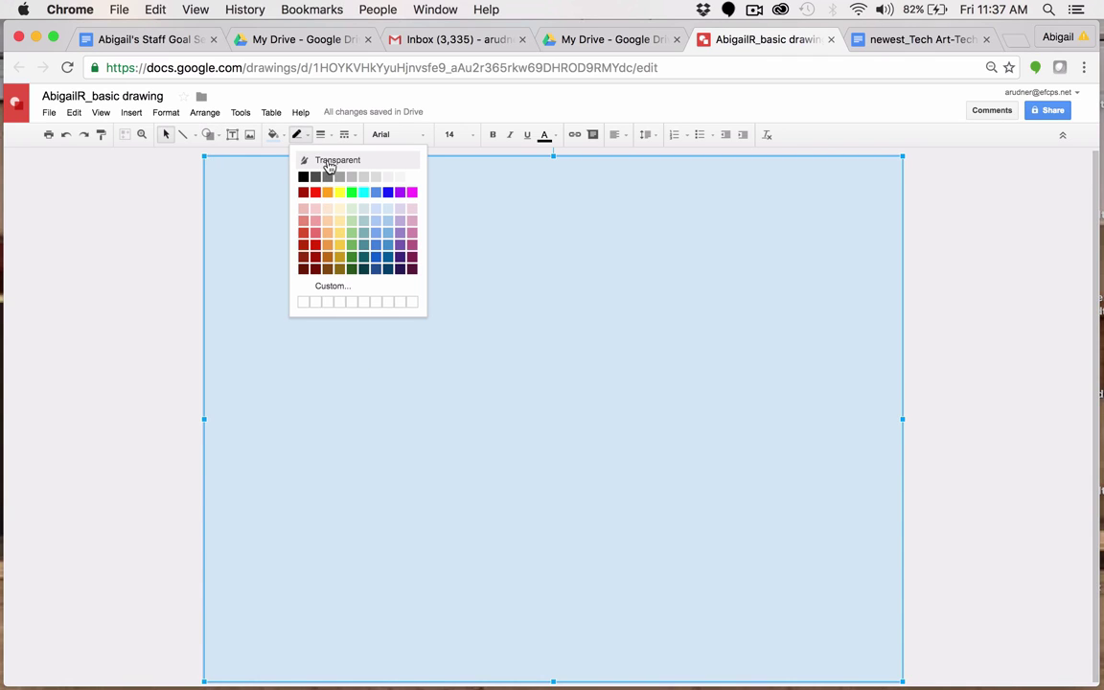
left_click(330, 161)
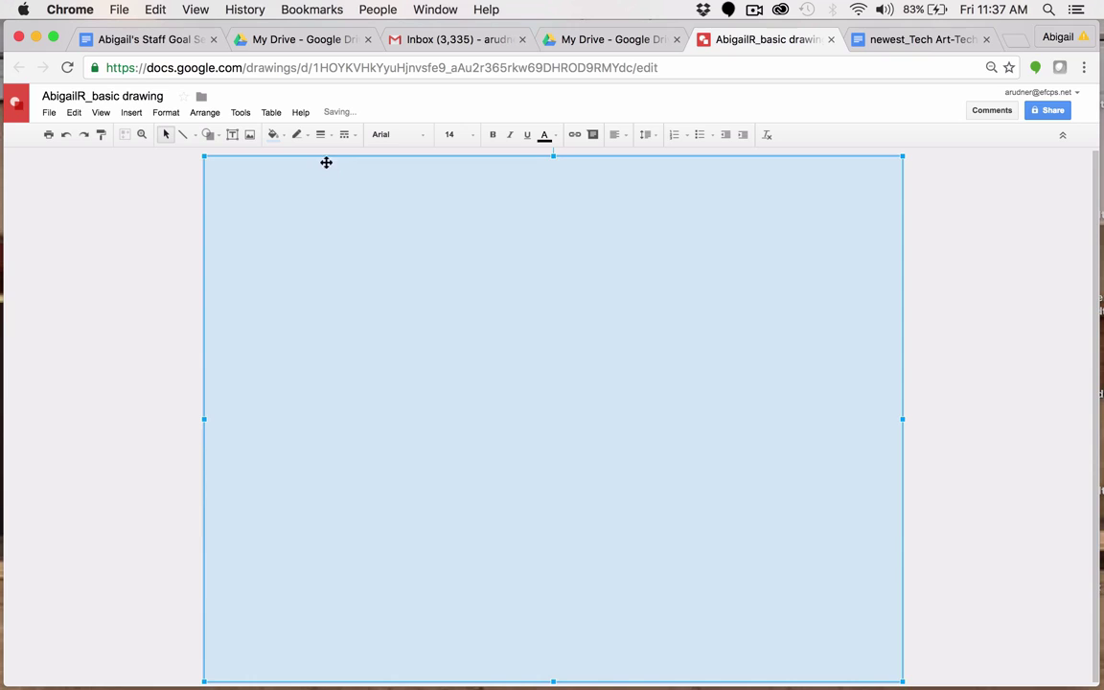
left_click(272, 135)
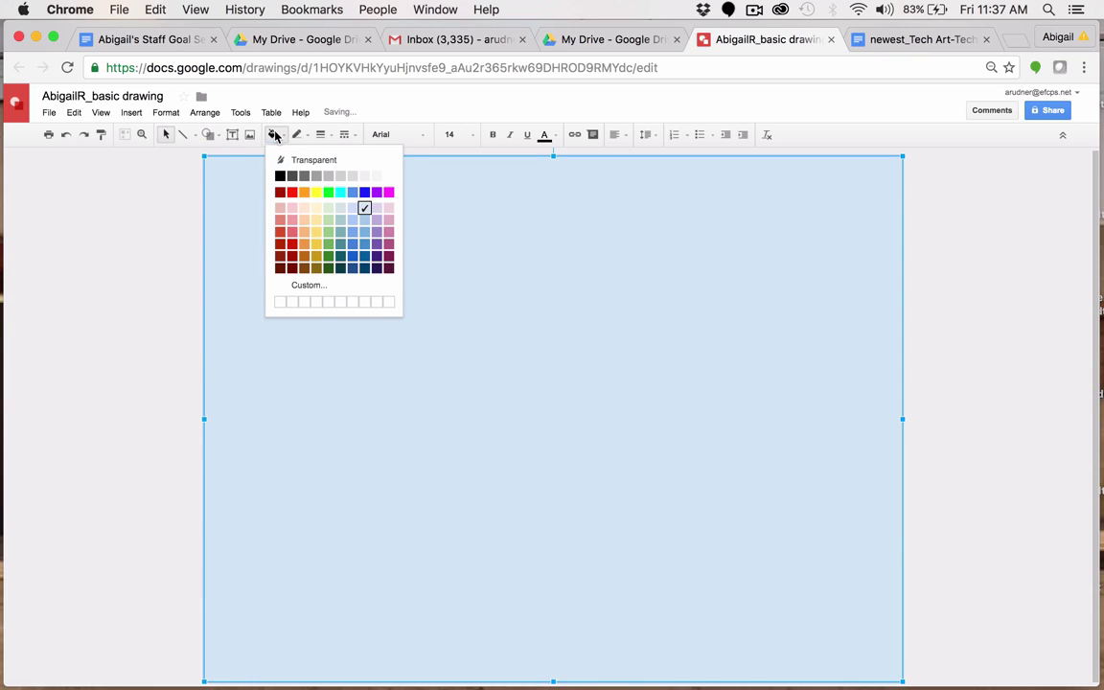
left_click(351, 235)
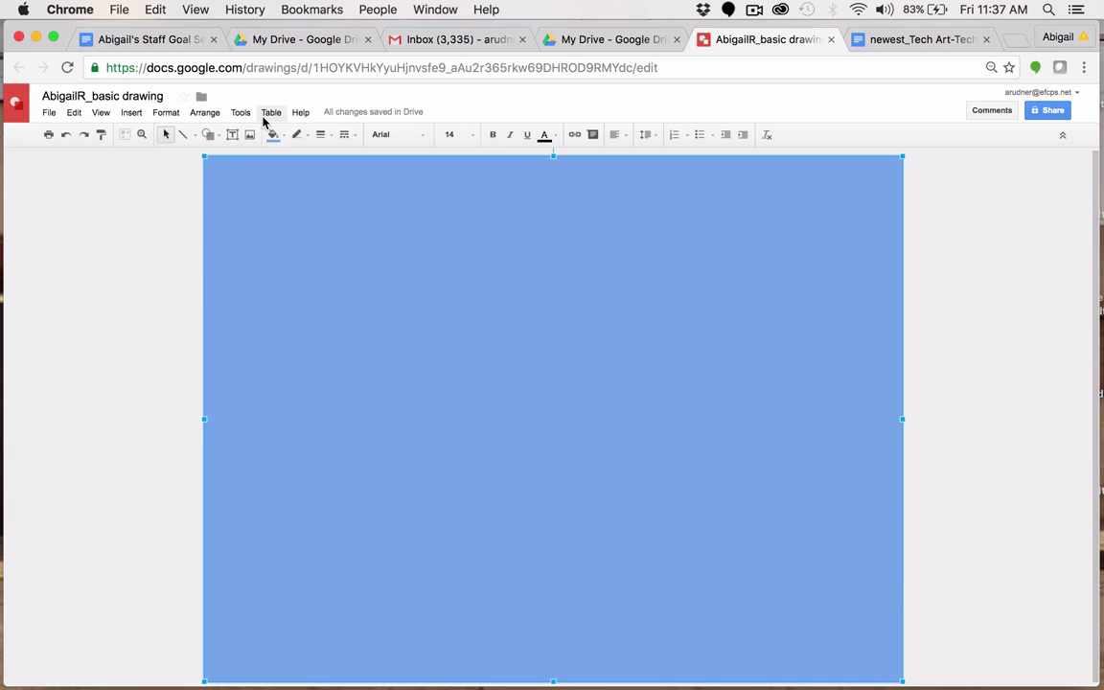
Draw a Manual Input flowchart shape over the lower canvas and fill it dark purple.
left_click(211, 136)
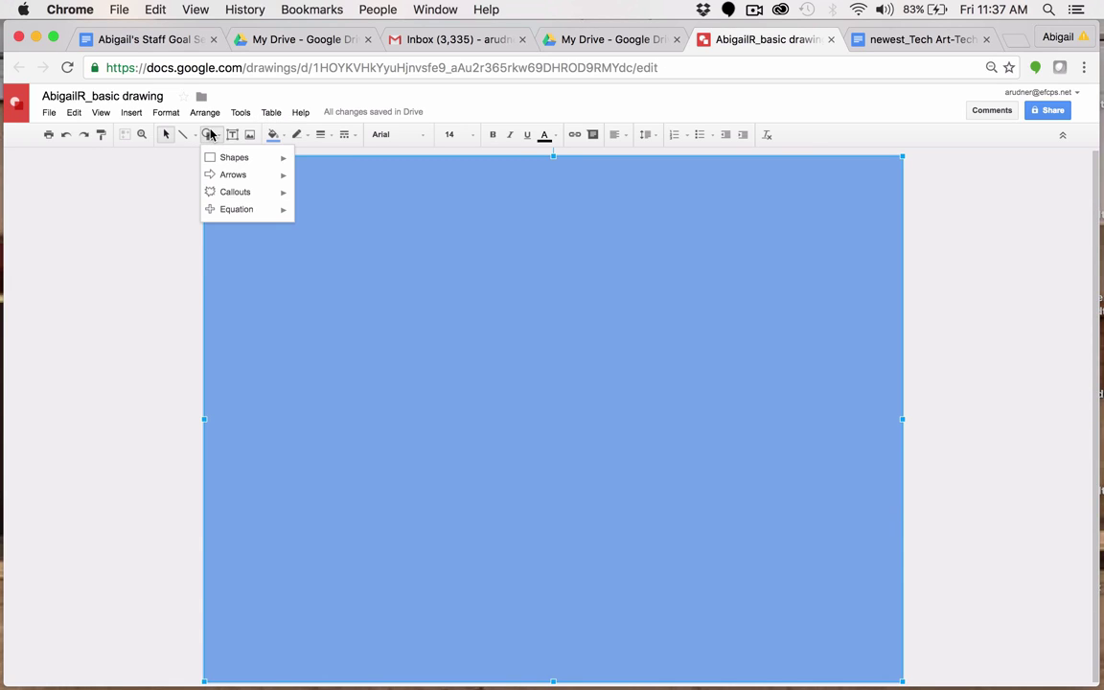
mouse_move(237, 163)
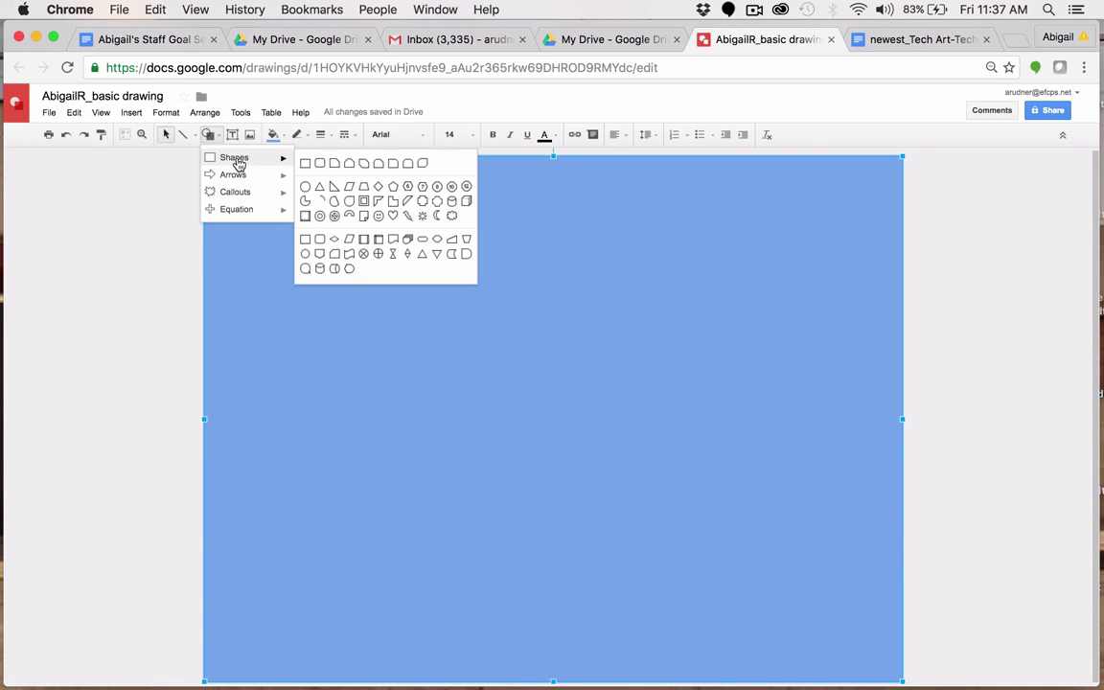
left_click(455, 247)
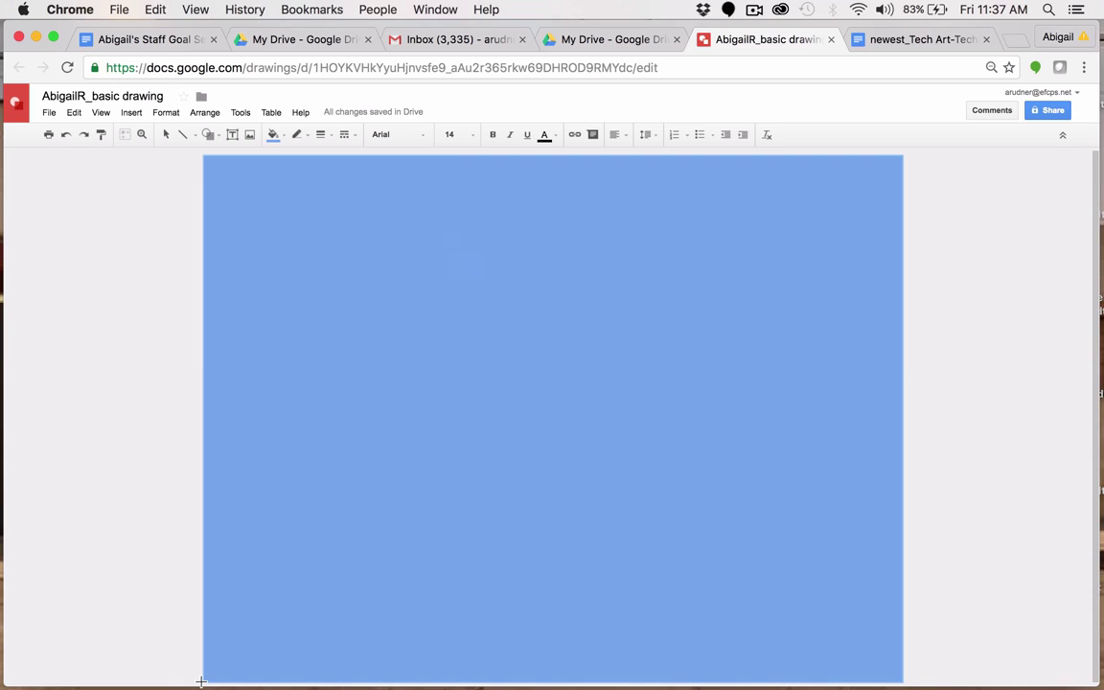
left_click_drag(202, 681, 902, 351)
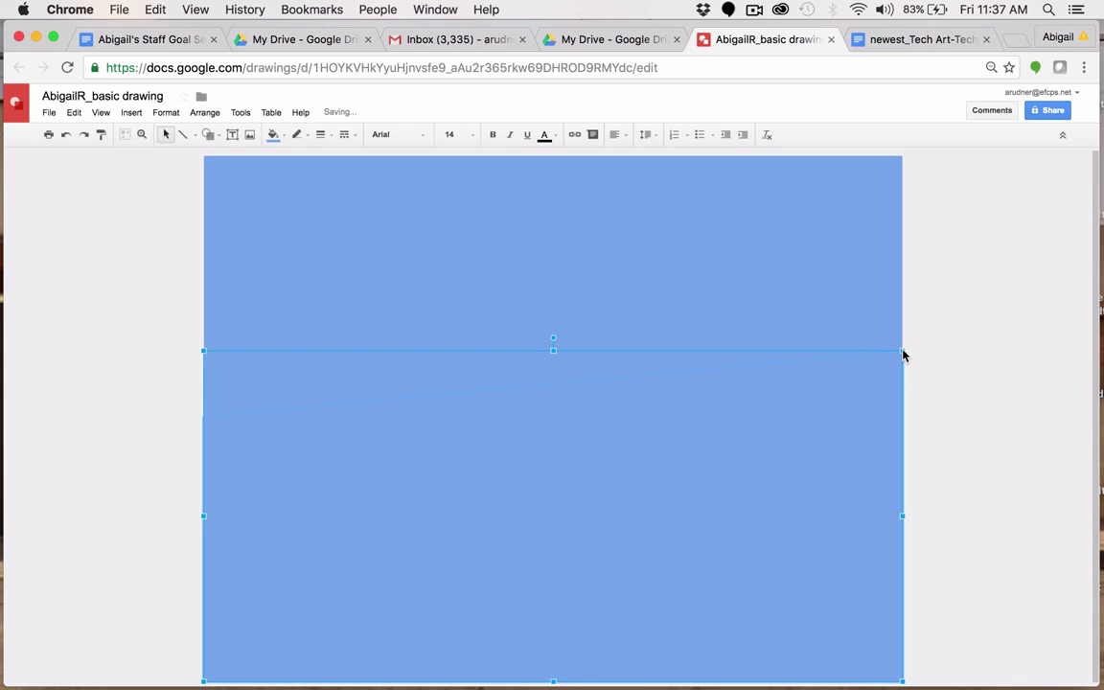
left_click(272, 136)
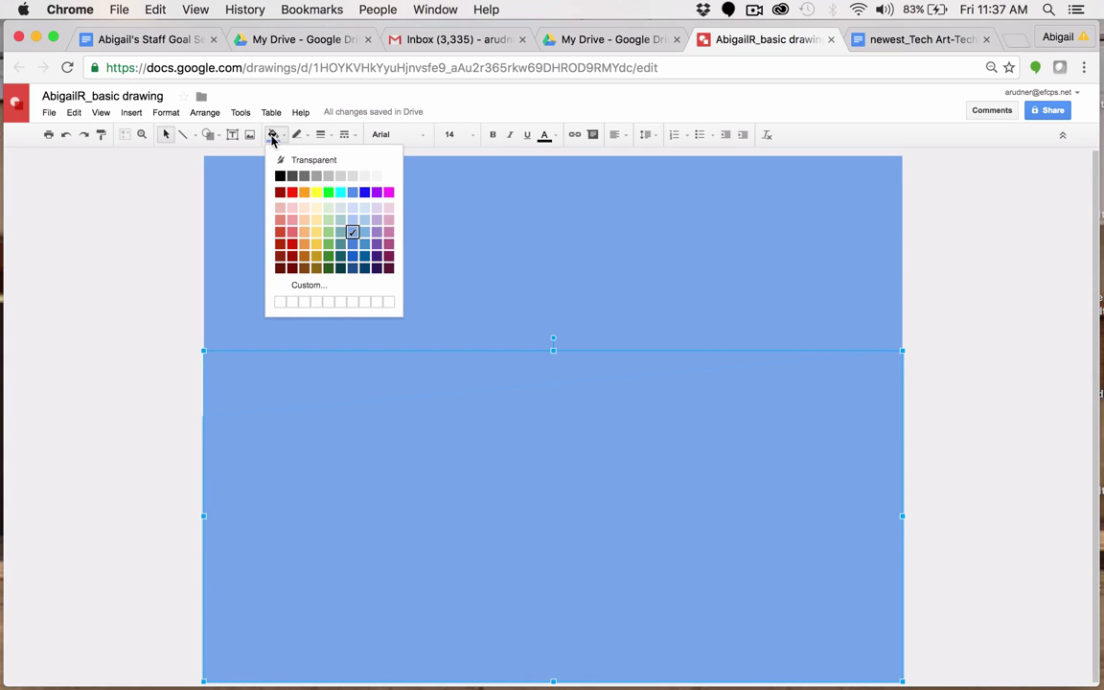
left_click(376, 255)
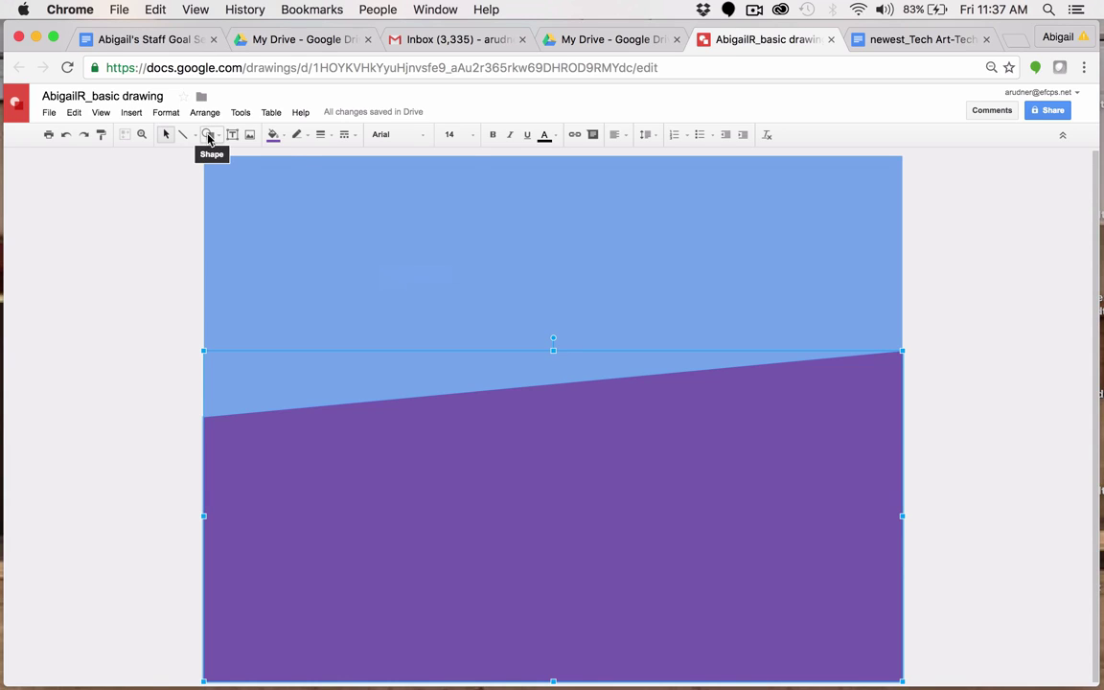
left_click(209, 136)
mouse_move(219, 157)
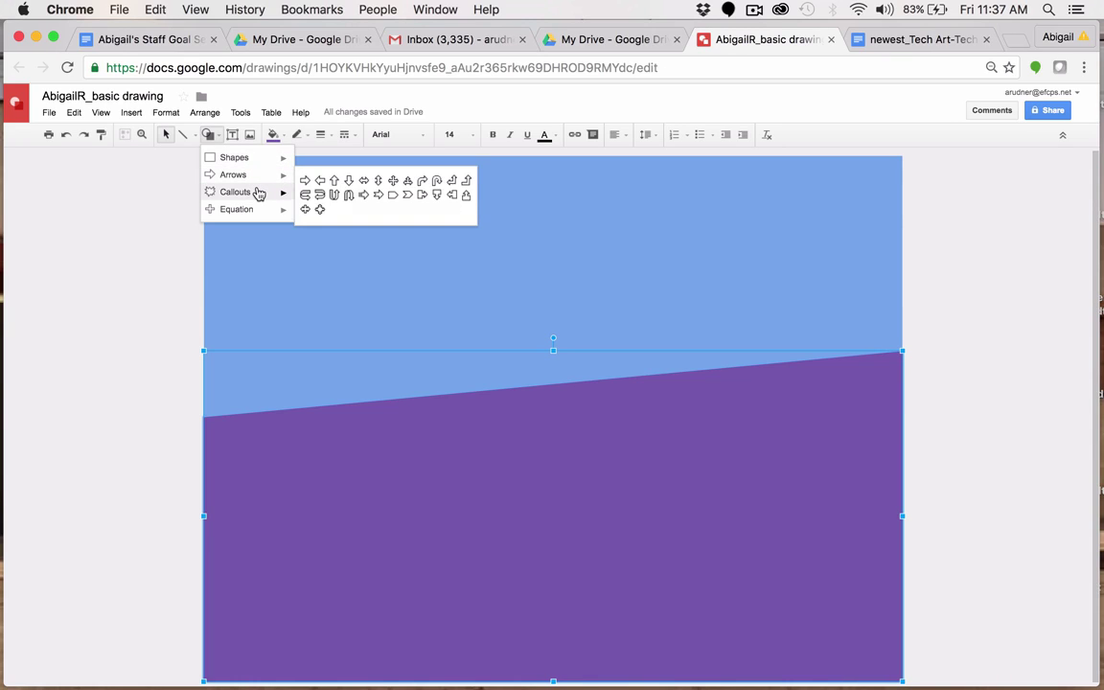
Draw a cloud shape, fill it white, and move it up and to the right.
mouse_move(259, 194)
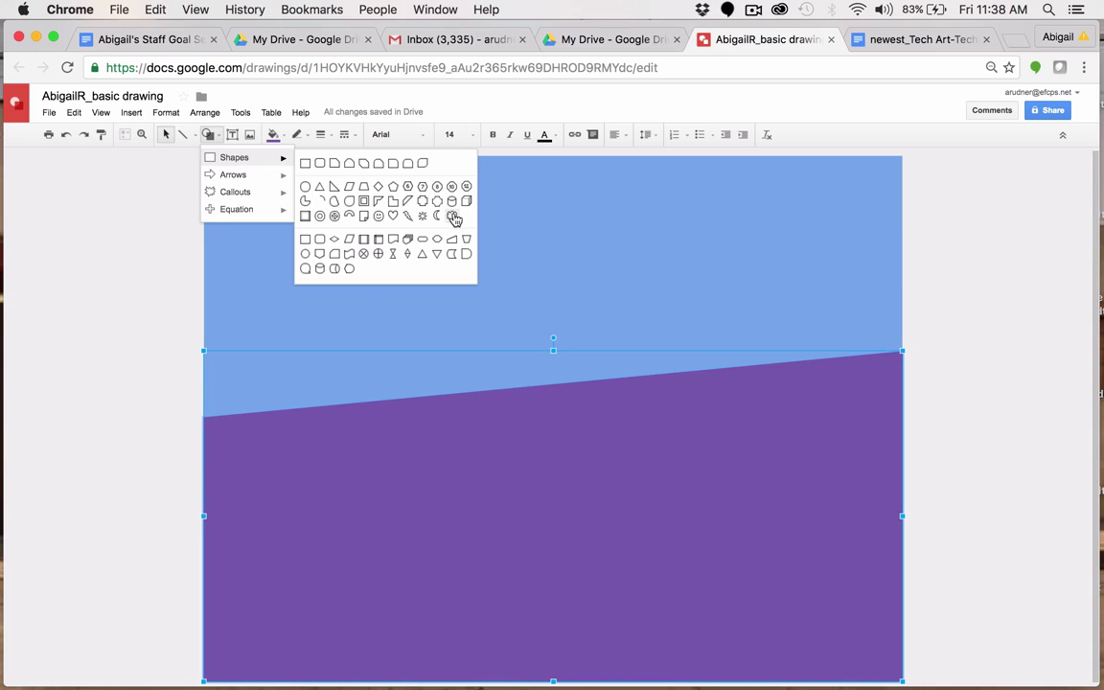
left_click(455, 217)
left_click_drag(285, 309, 643, 473)
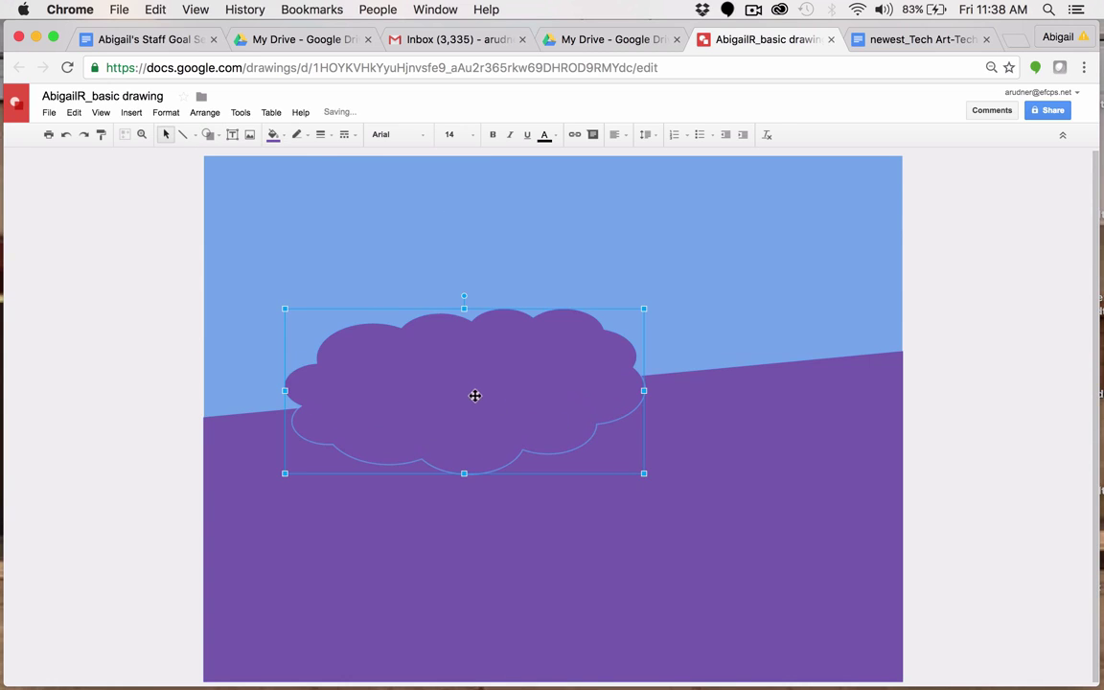
left_click(281, 135)
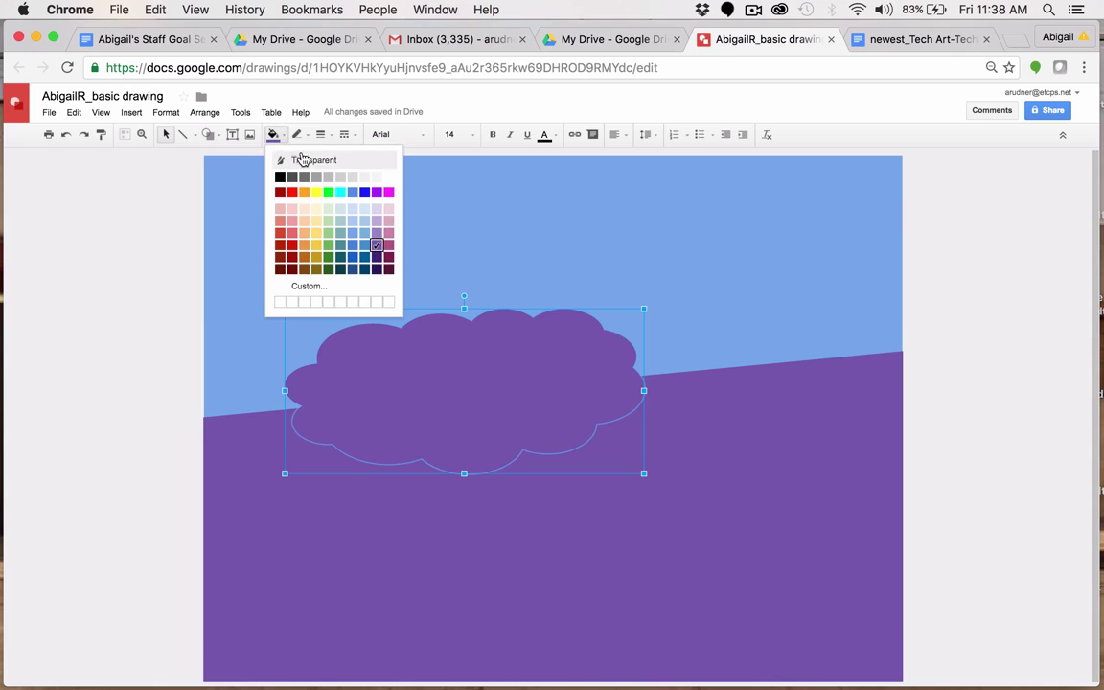
left_click(389, 178)
left_click(126, 328)
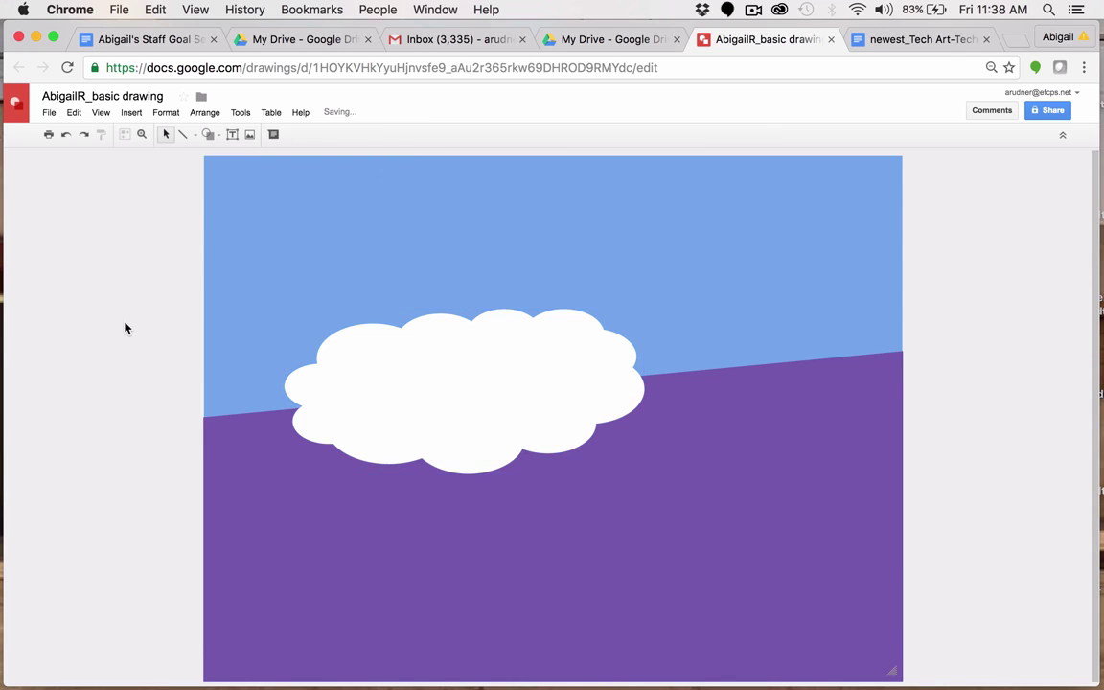
left_click_drag(475, 388, 720, 342)
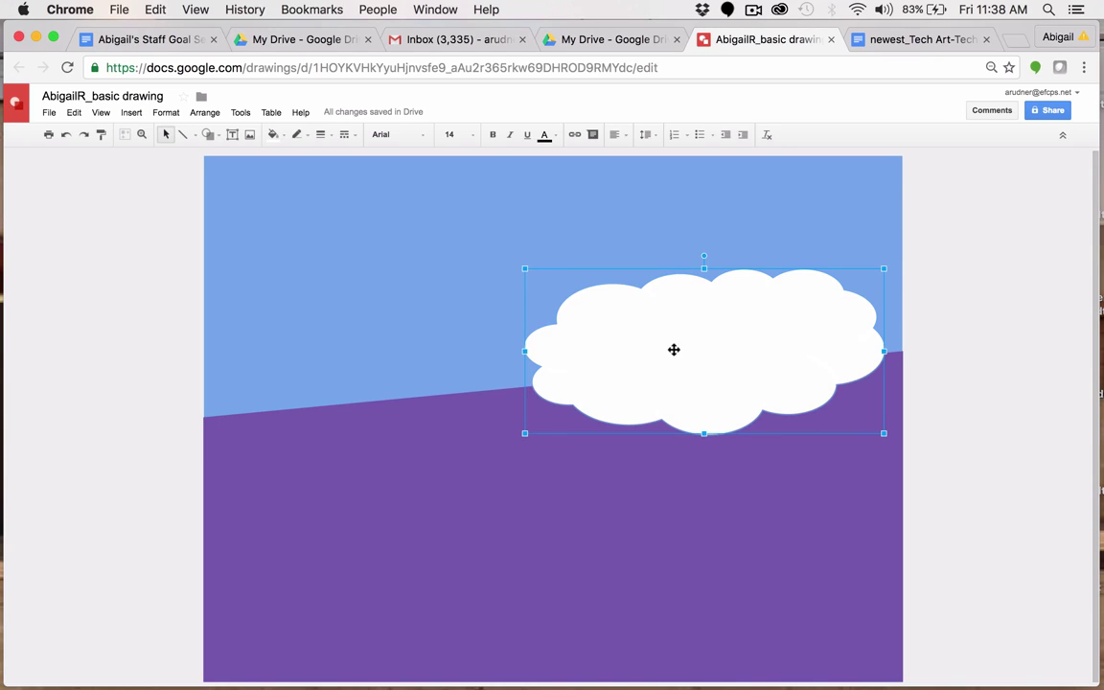
Send the cloud to the back, then undo that change.
left_click(204, 112)
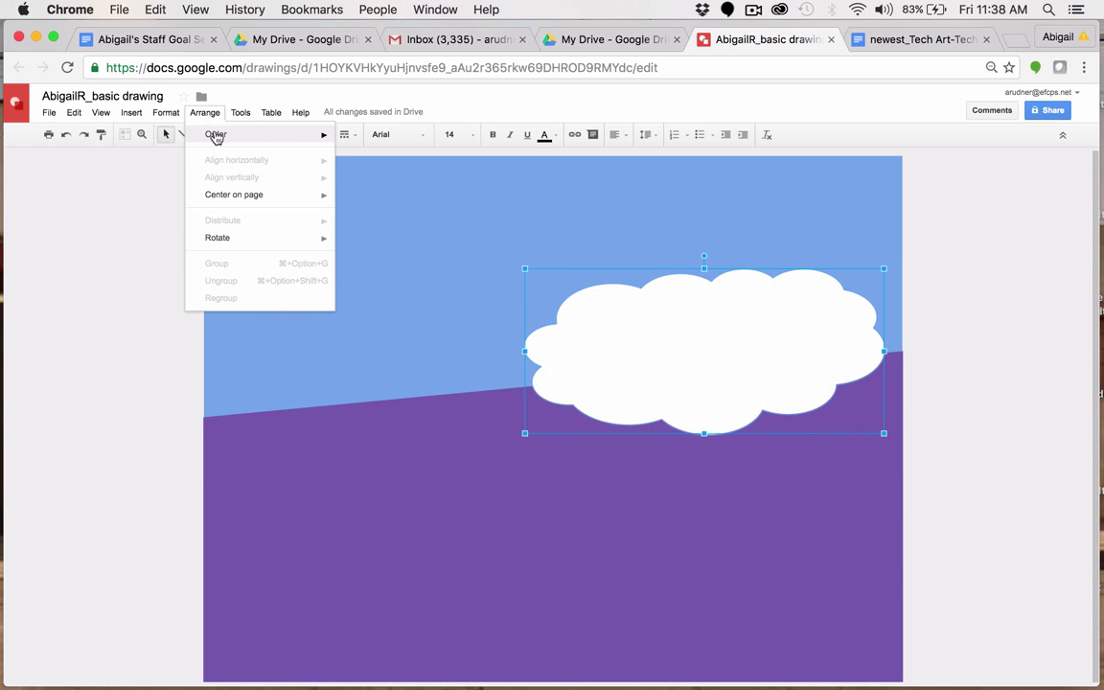
mouse_move(216, 134)
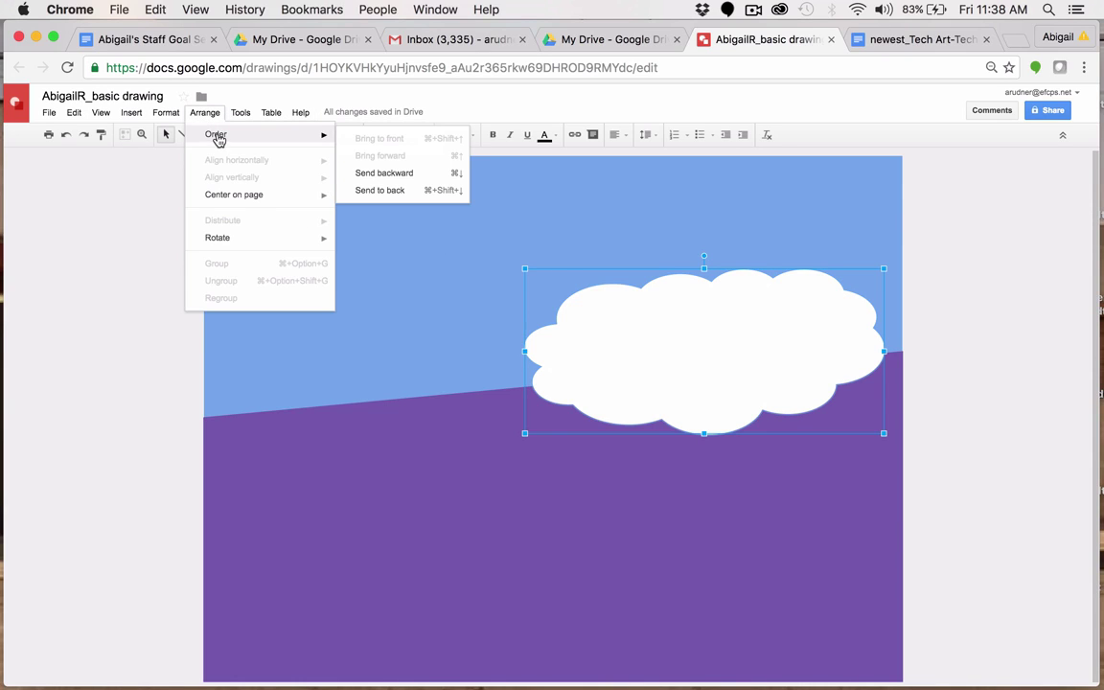
left_click(381, 191)
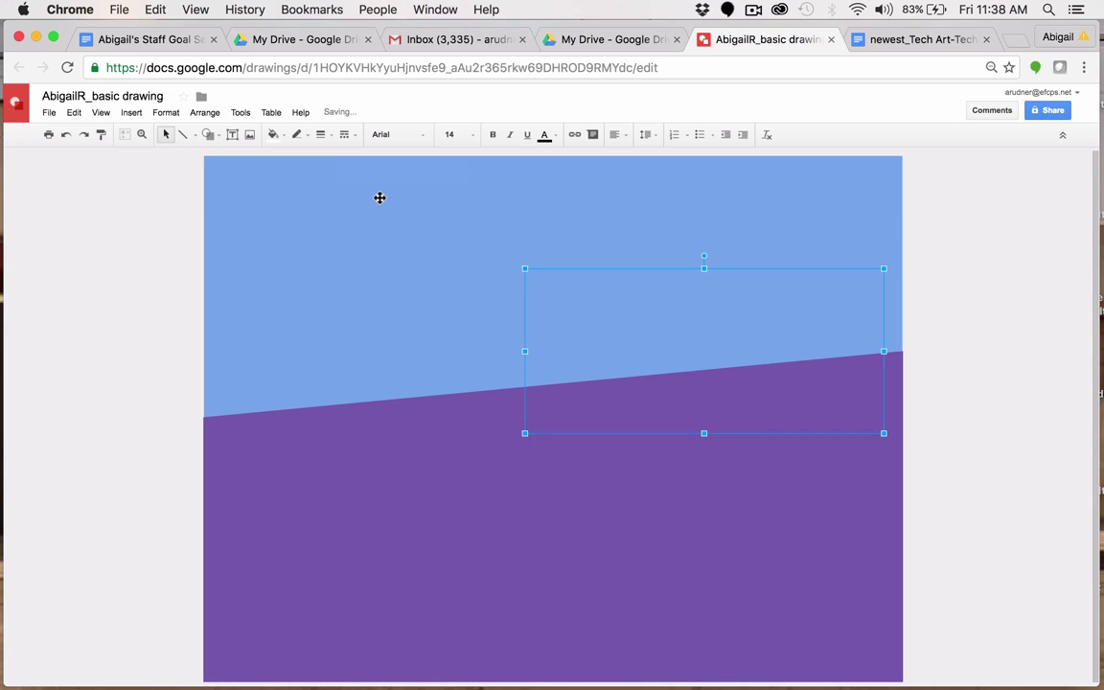
left_click(74, 114)
left_click(86, 134)
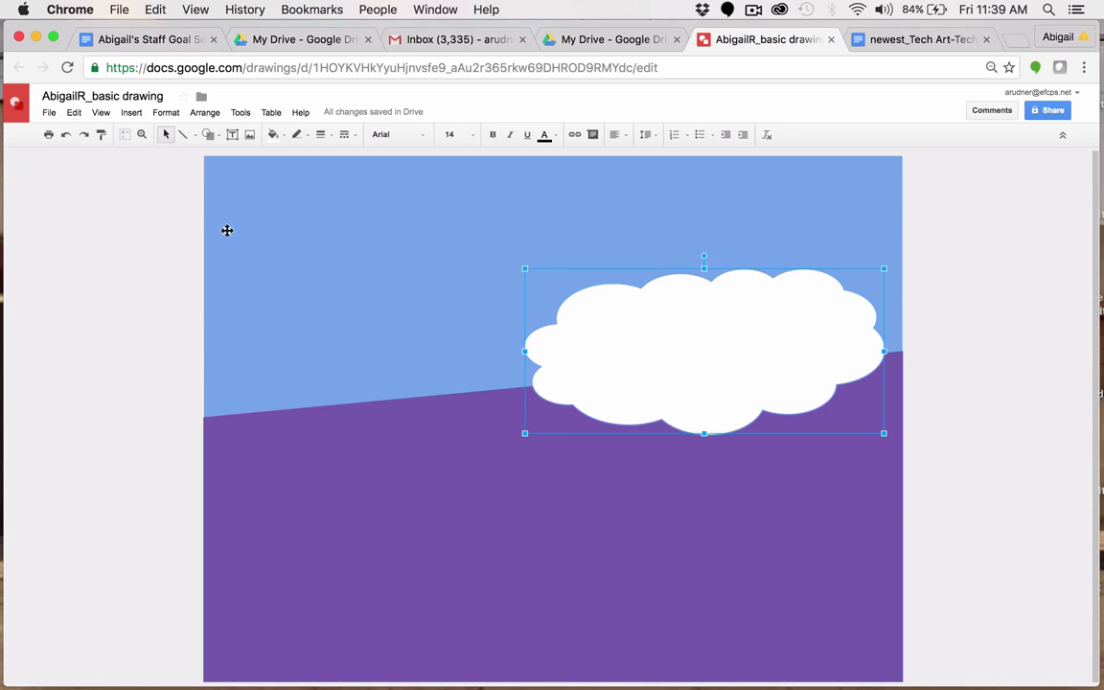
Send the cloud one layer backward so it sits behind the hill, then deselect it.
left_click(207, 116)
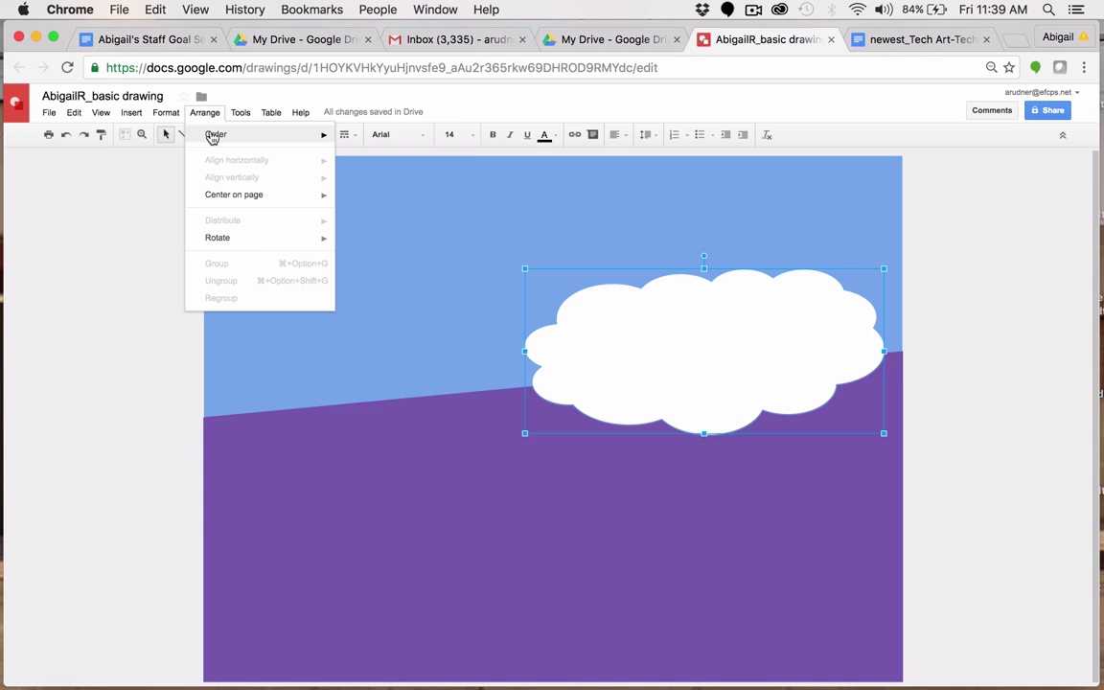
mouse_move(271, 112)
mouse_move(207, 112)
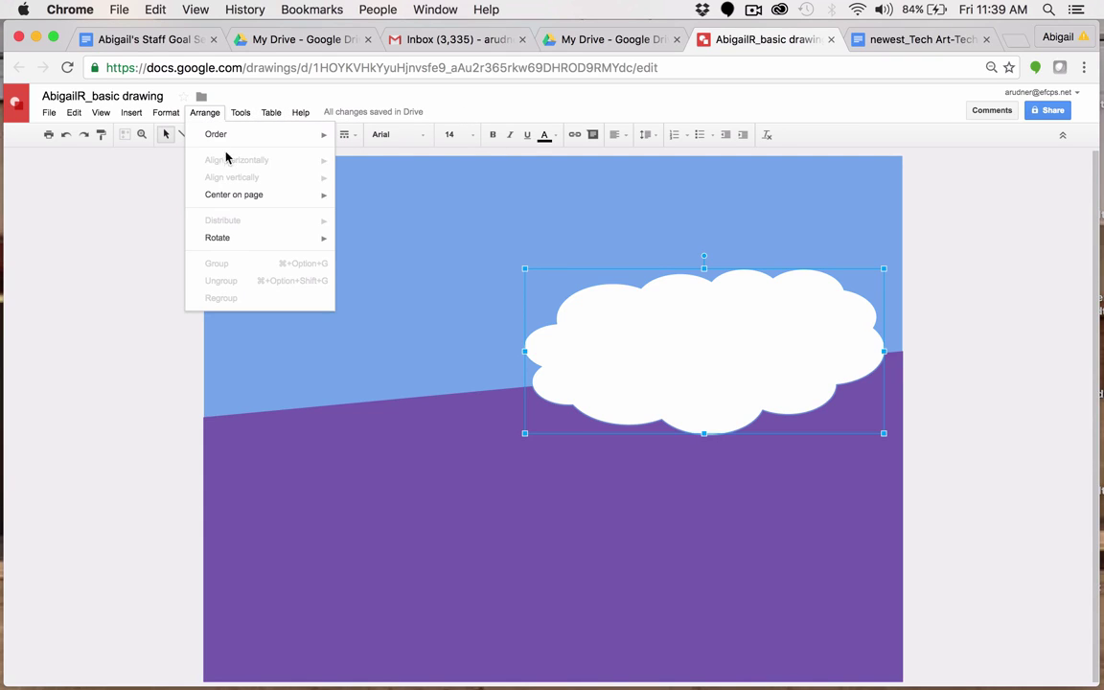
mouse_move(222, 136)
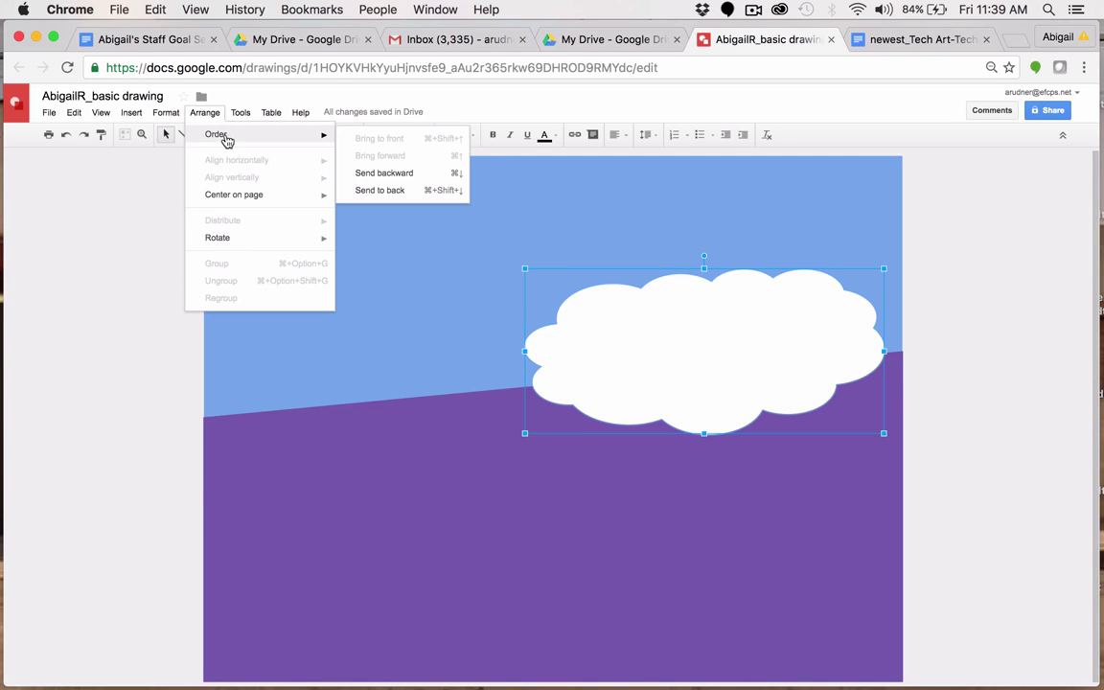
left_click(411, 175)
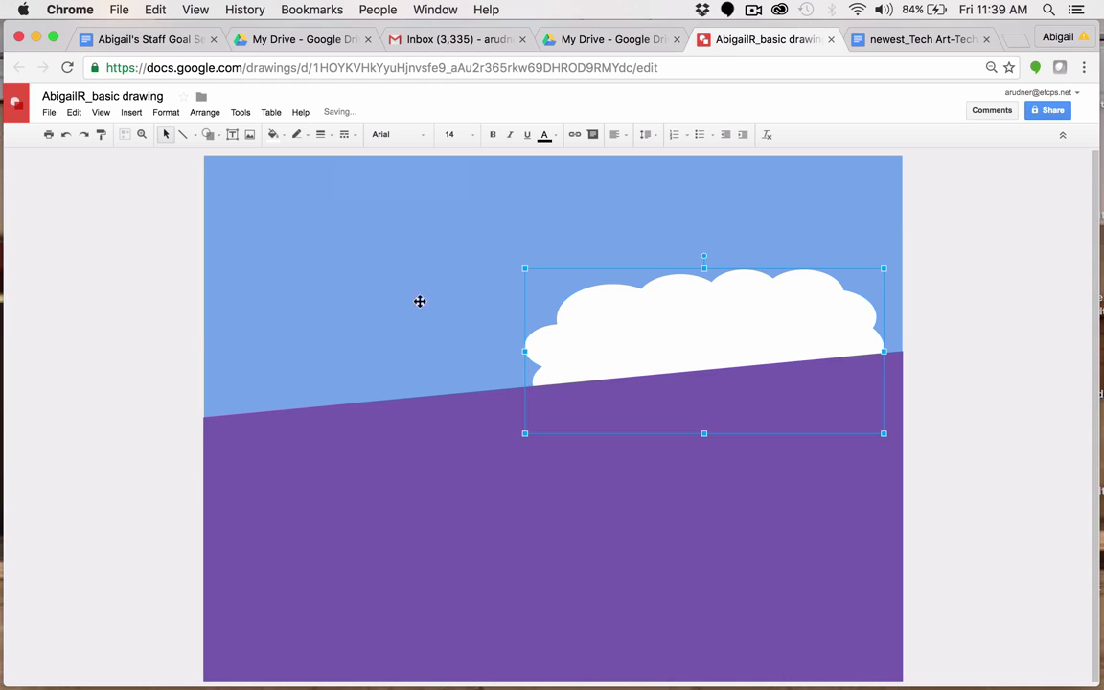
left_click(107, 368)
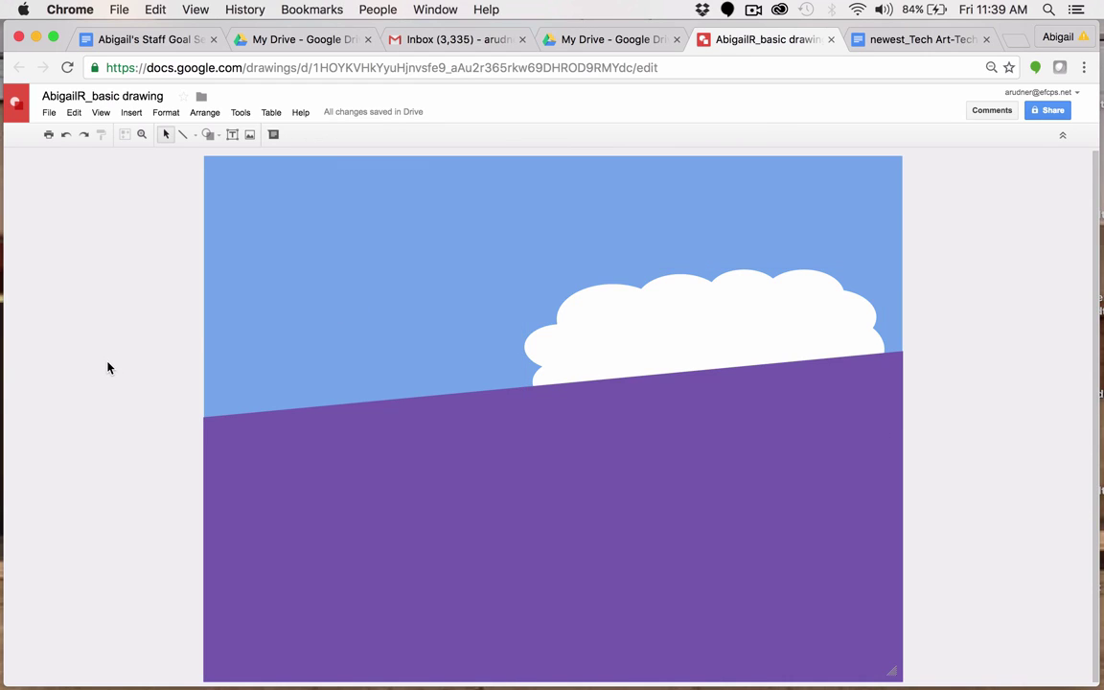
Draw a lightning bolt below the cloud, flip it horizontally and move it right.
left_click(210, 136)
mouse_move(226, 161)
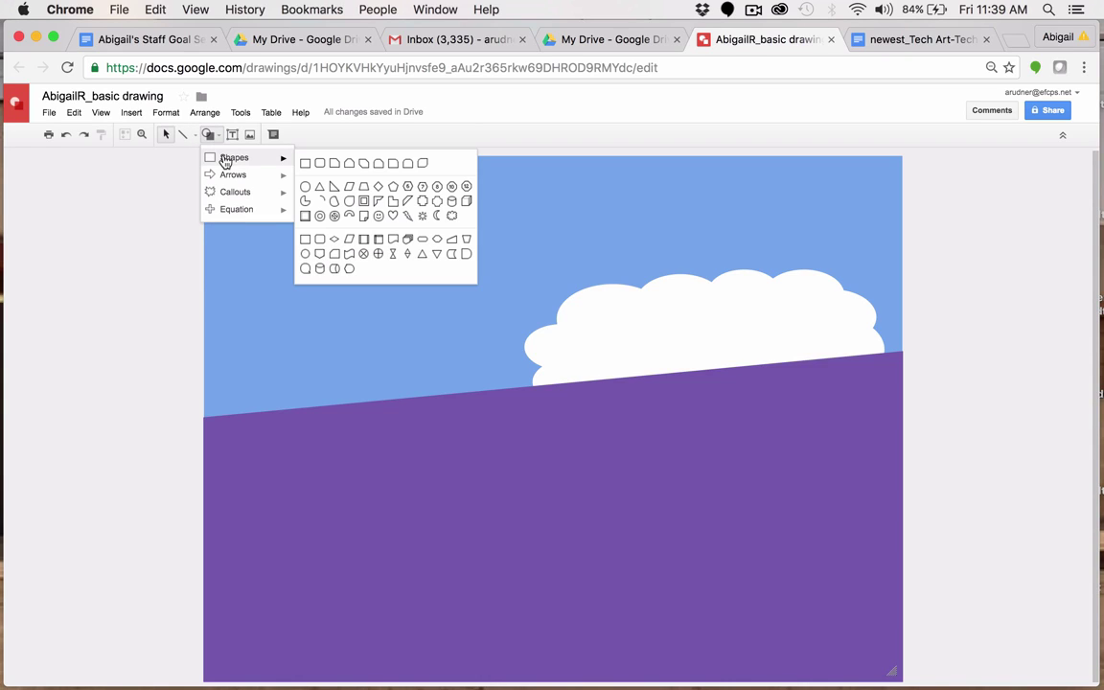
left_click(407, 218)
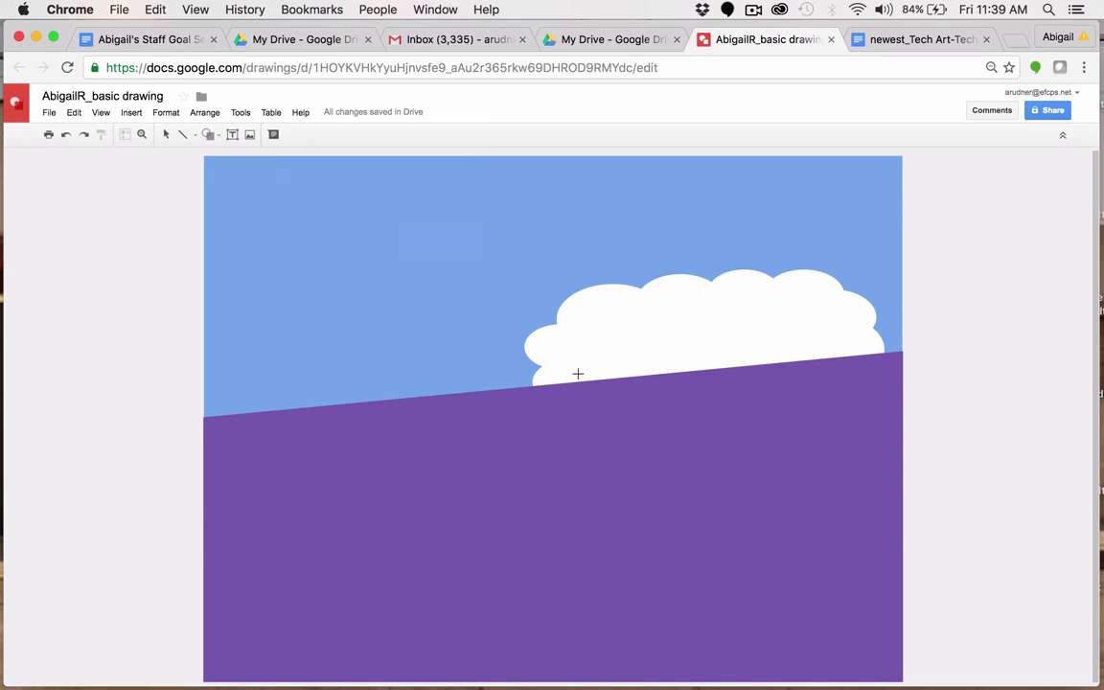
left_click_drag(707, 345, 816, 506)
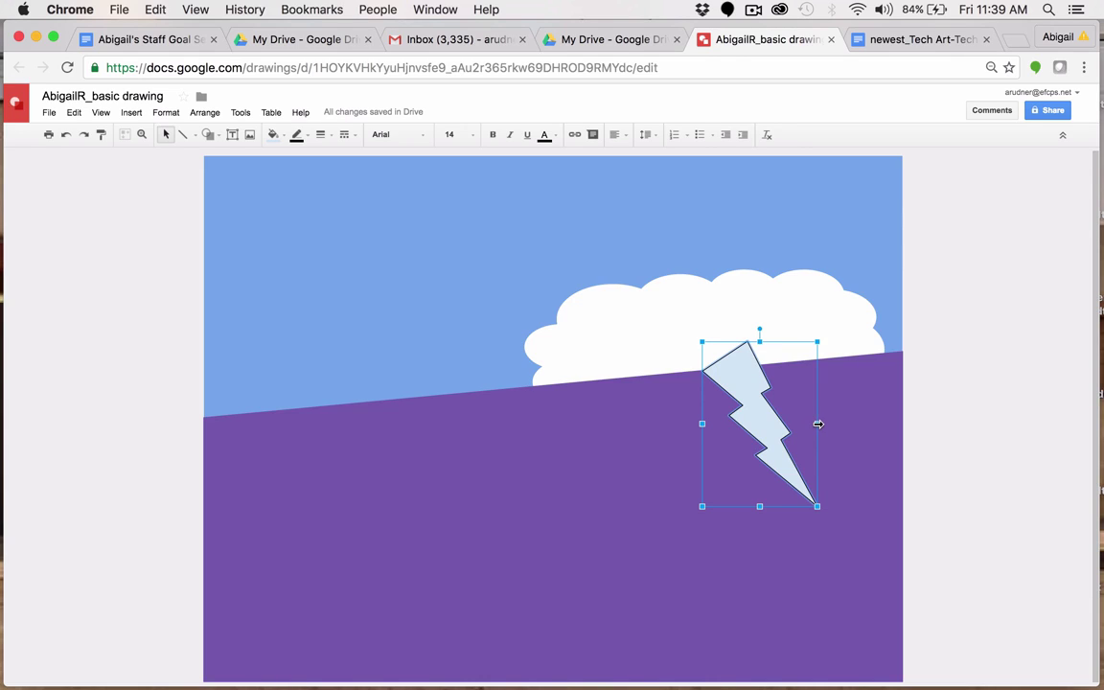
left_click_drag(816, 423, 575, 403)
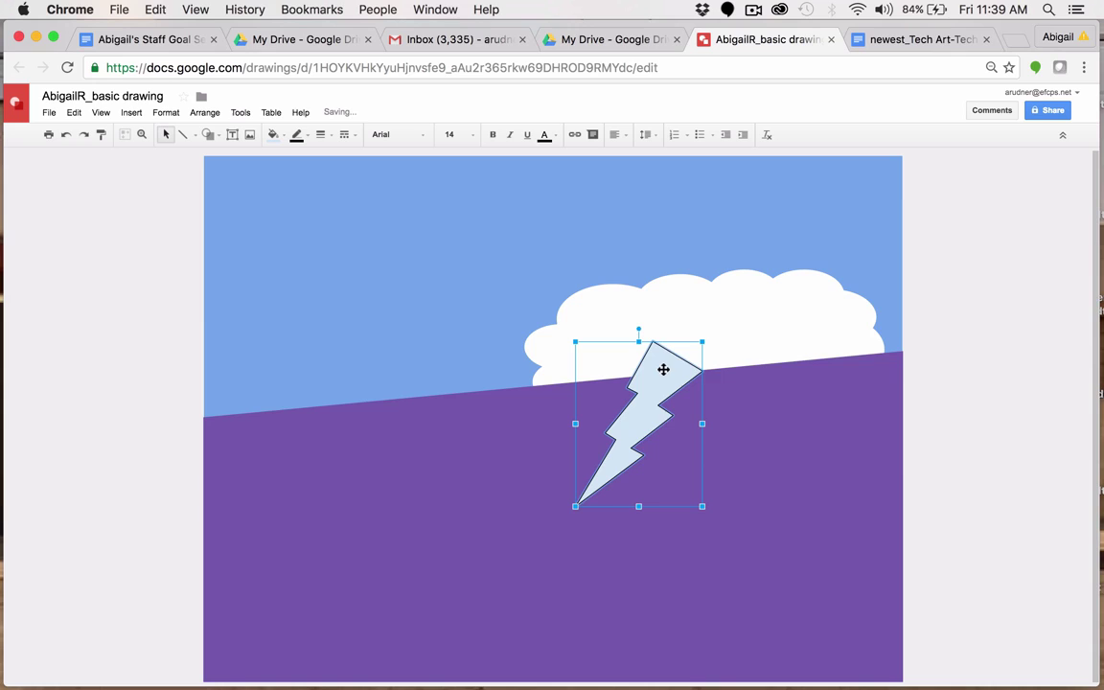
left_click_drag(662, 362, 761, 384)
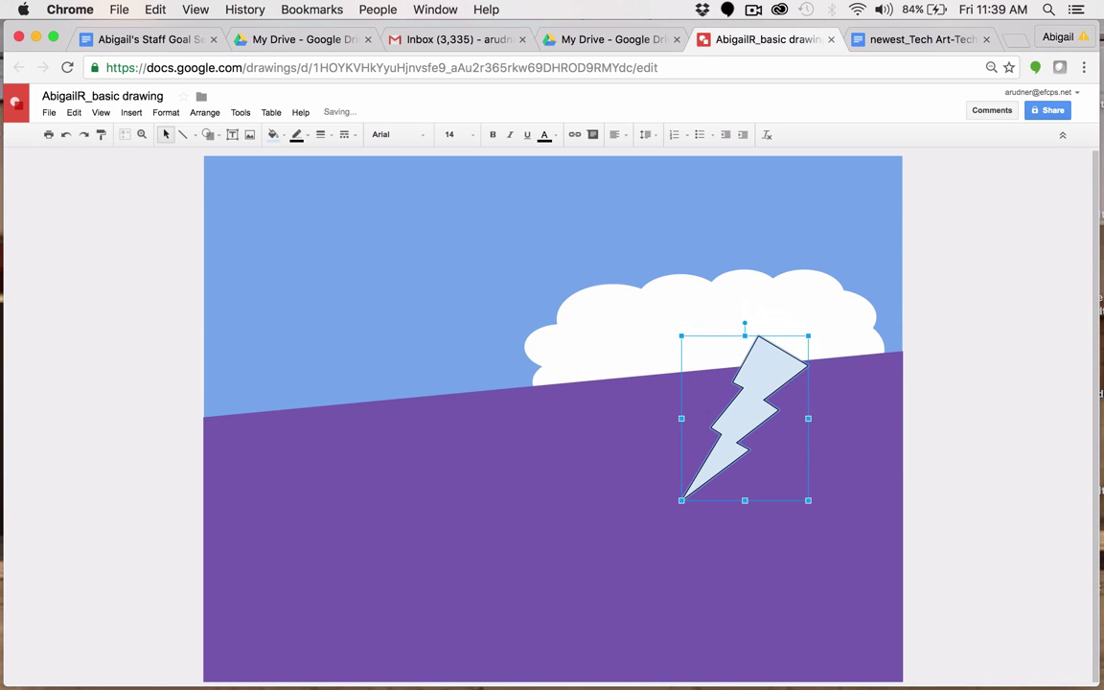
Give the lightning bolt a transparent outline and pale yellow fill.
left_click(299, 136)
left_click(312, 159)
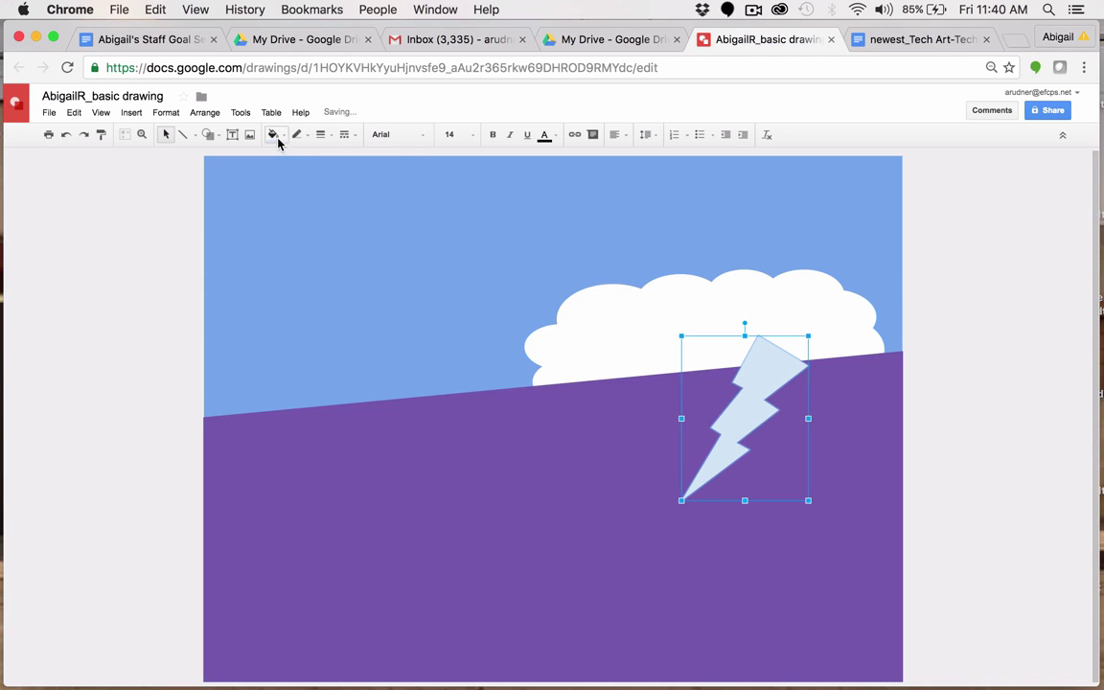
left_click(276, 136)
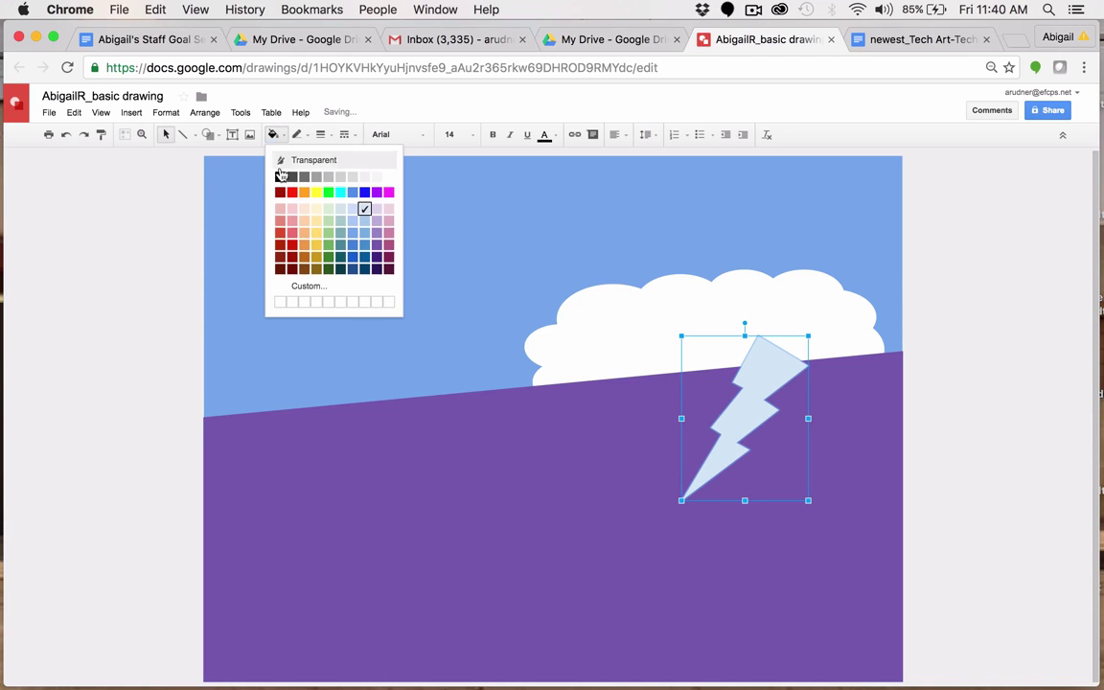
left_click(315, 233)
left_click(158, 354)
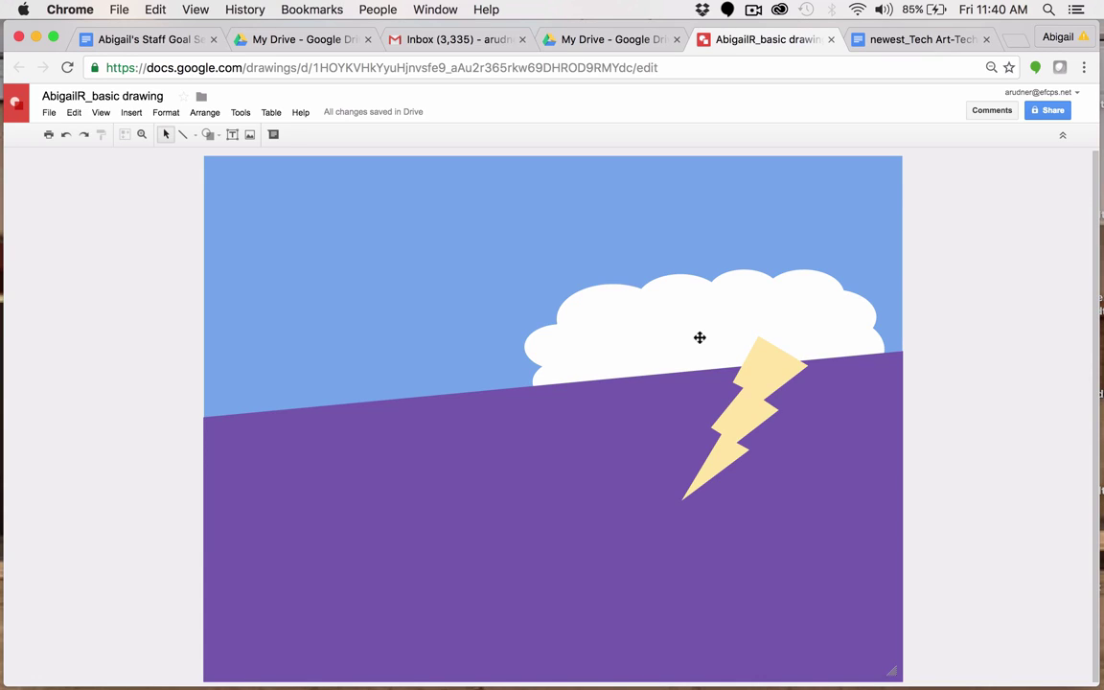
Bring the cloud forward, then to the front, ahead of the hill and bolt.
left_click(700, 338)
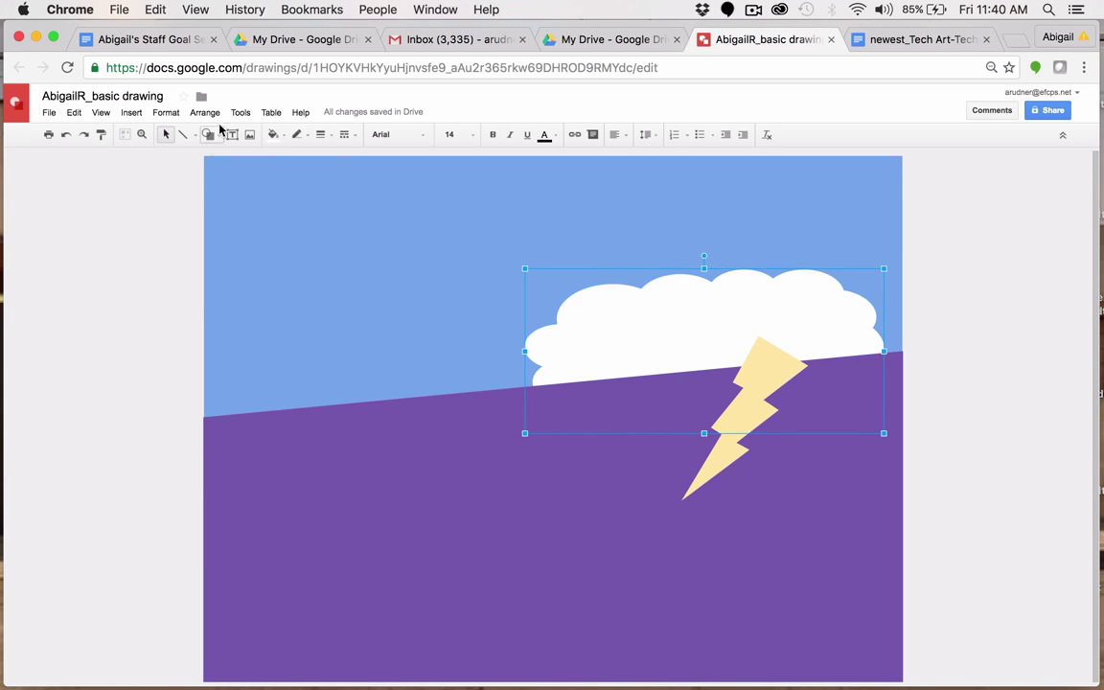
left_click(209, 117)
mouse_move(212, 134)
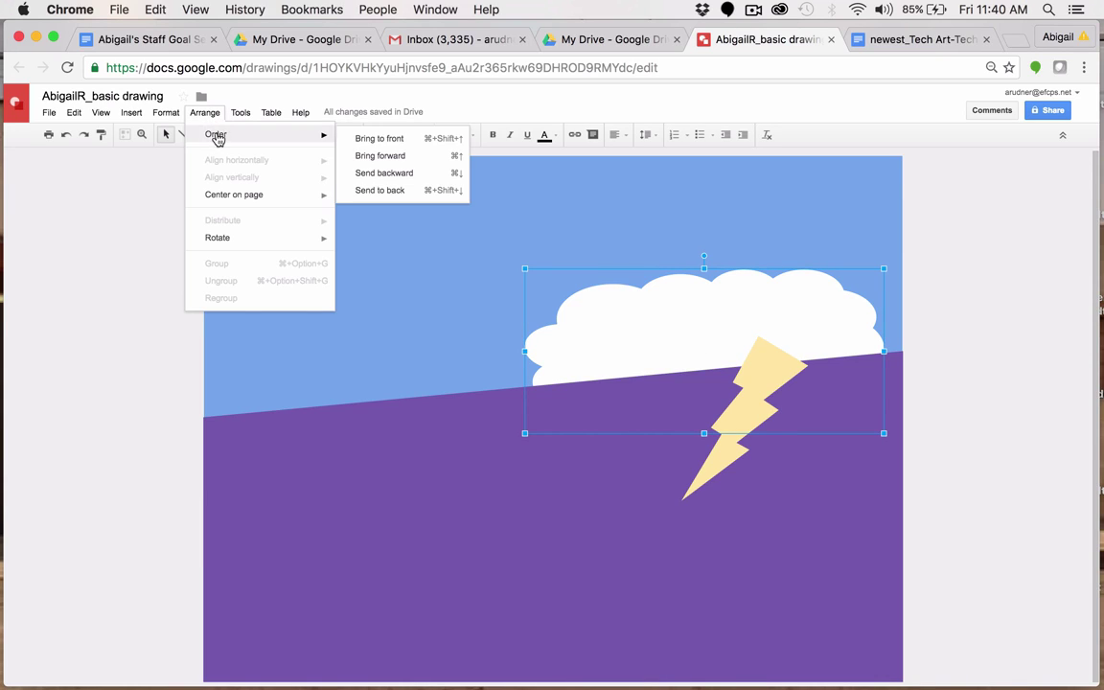
left_click(390, 158)
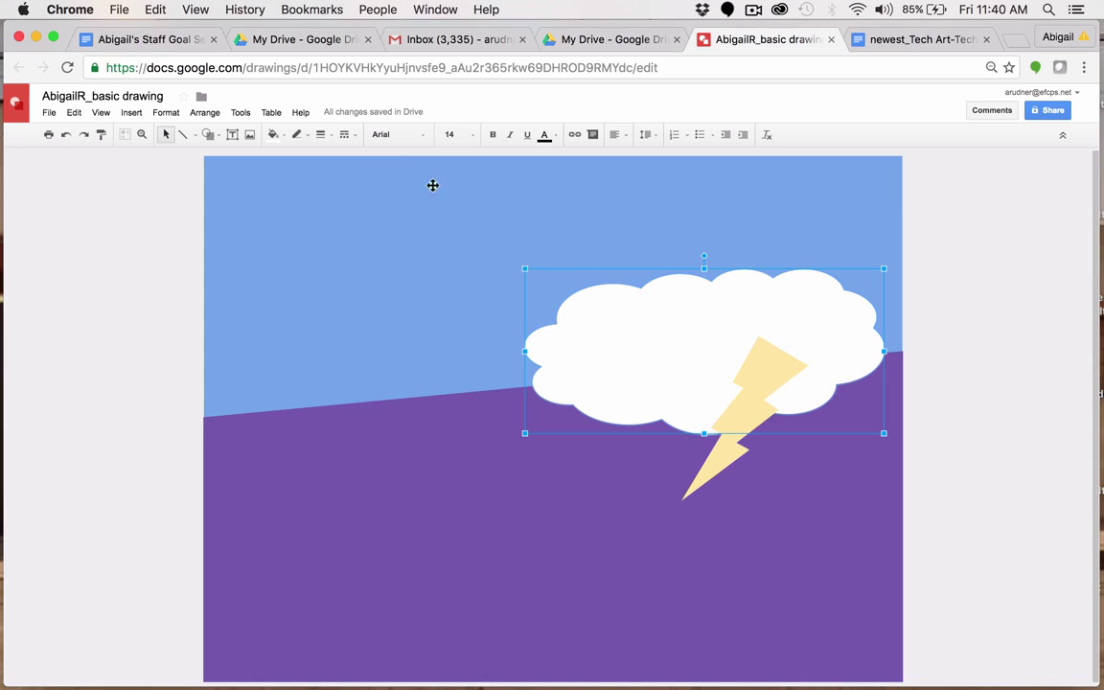
left_click(205, 113)
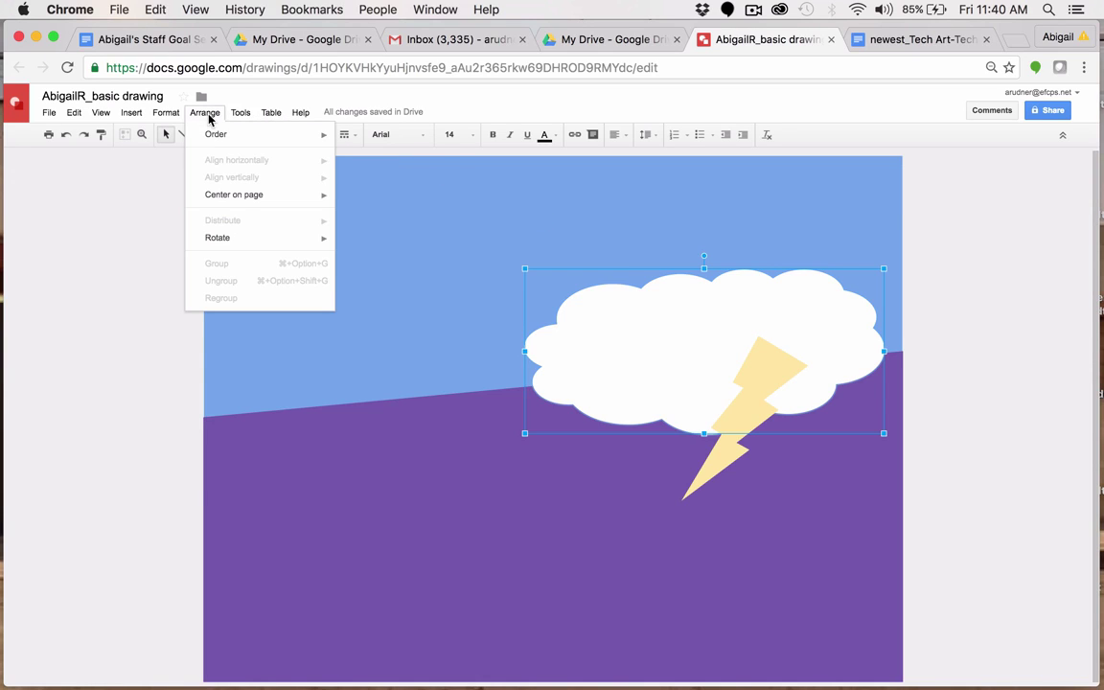
mouse_move(271, 112)
mouse_move(308, 139)
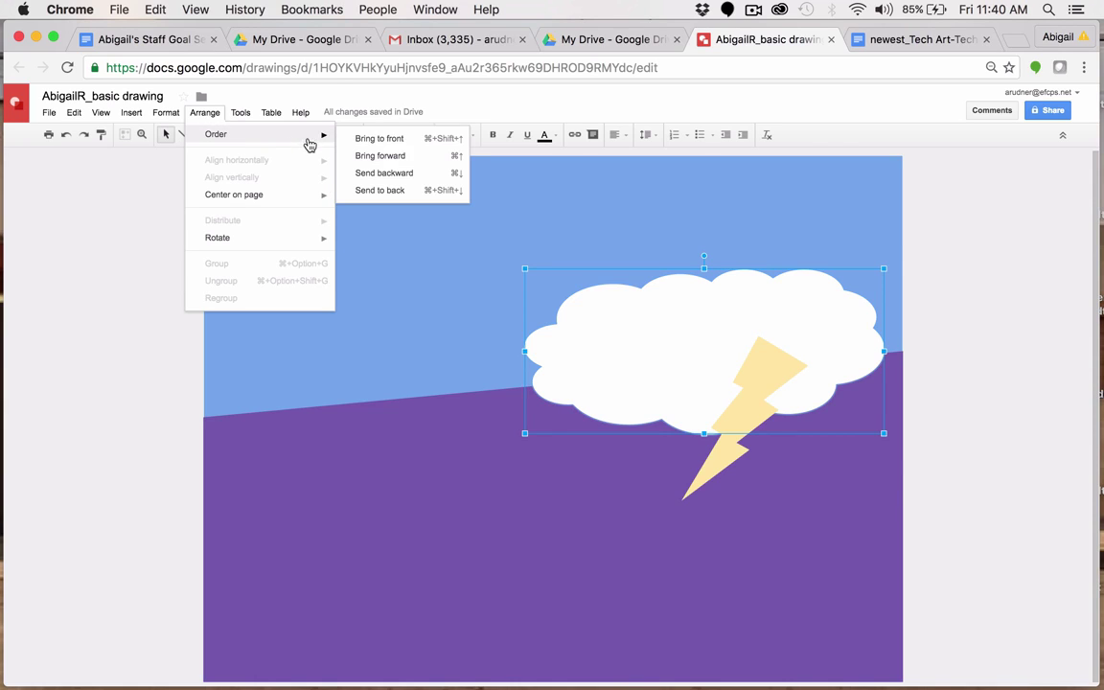
left_click(378, 142)
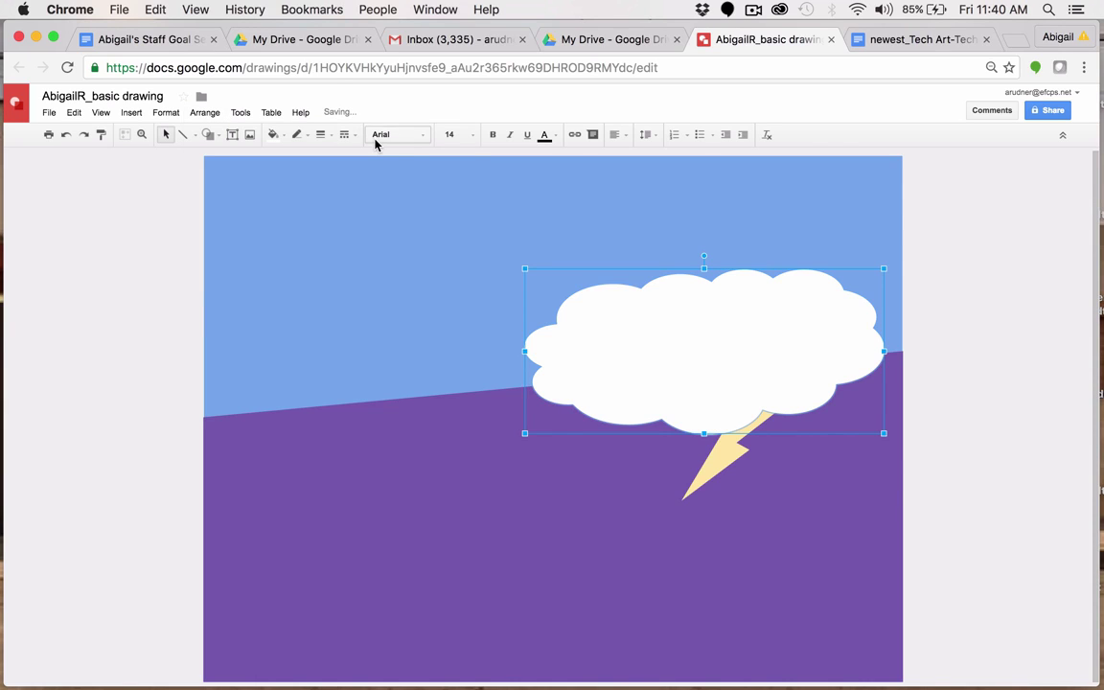
left_click(1055, 427)
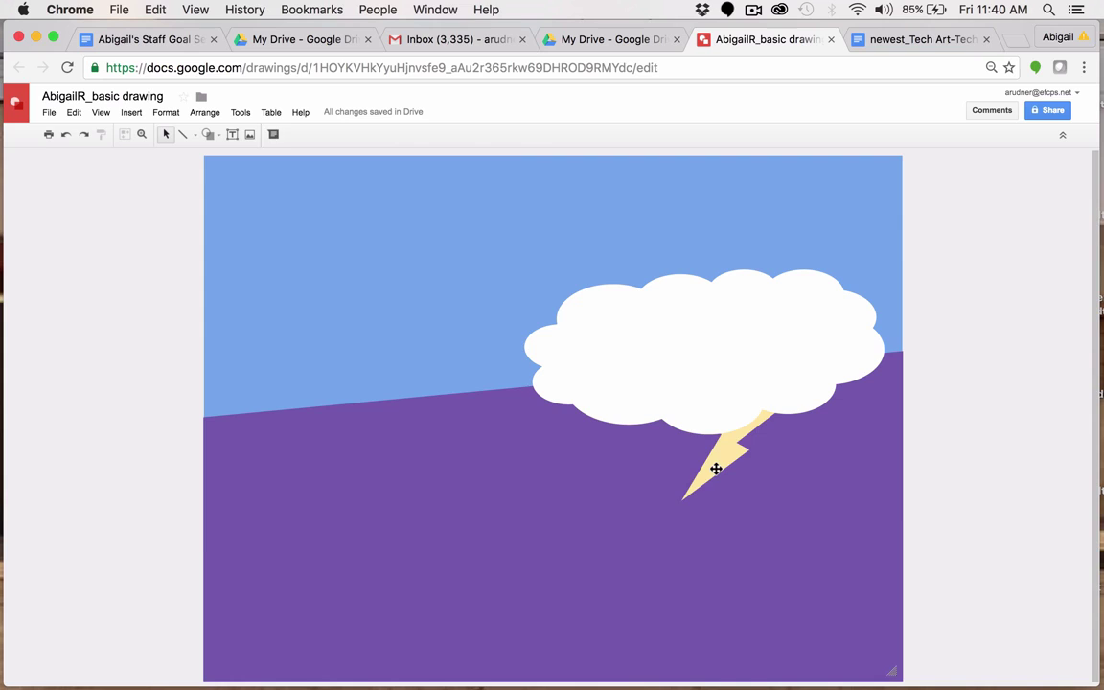
Enlarge the lightning bolt and rotate it to point straight down from the cloud.
left_click(716, 468)
left_click_drag(682, 496, 666, 550)
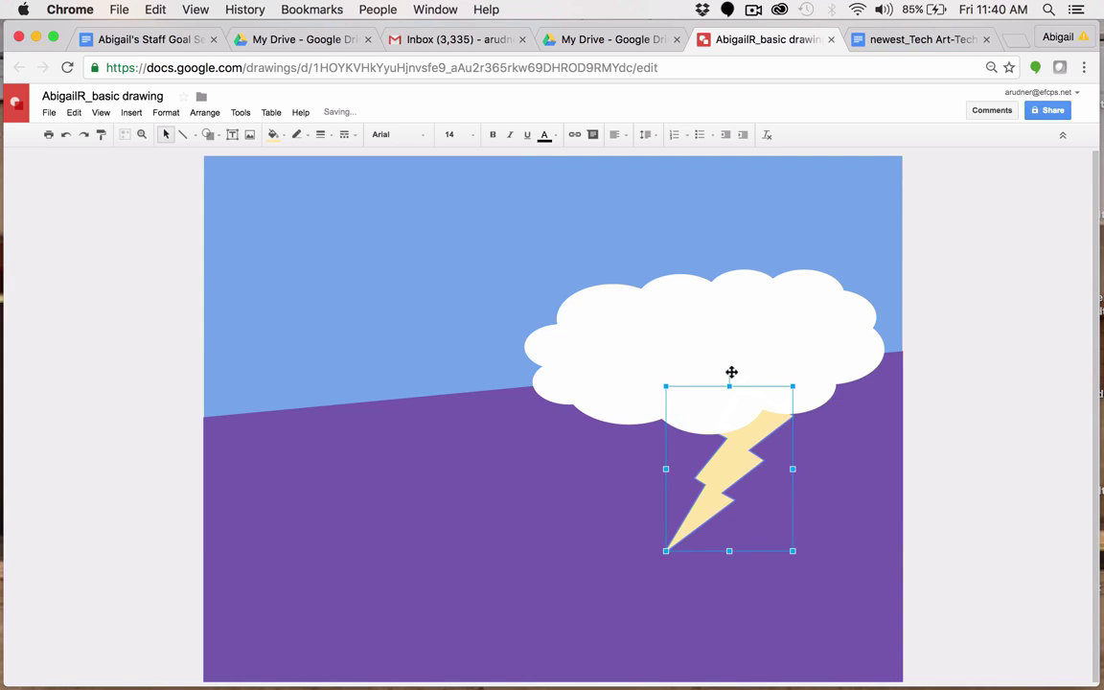
left_click(725, 372)
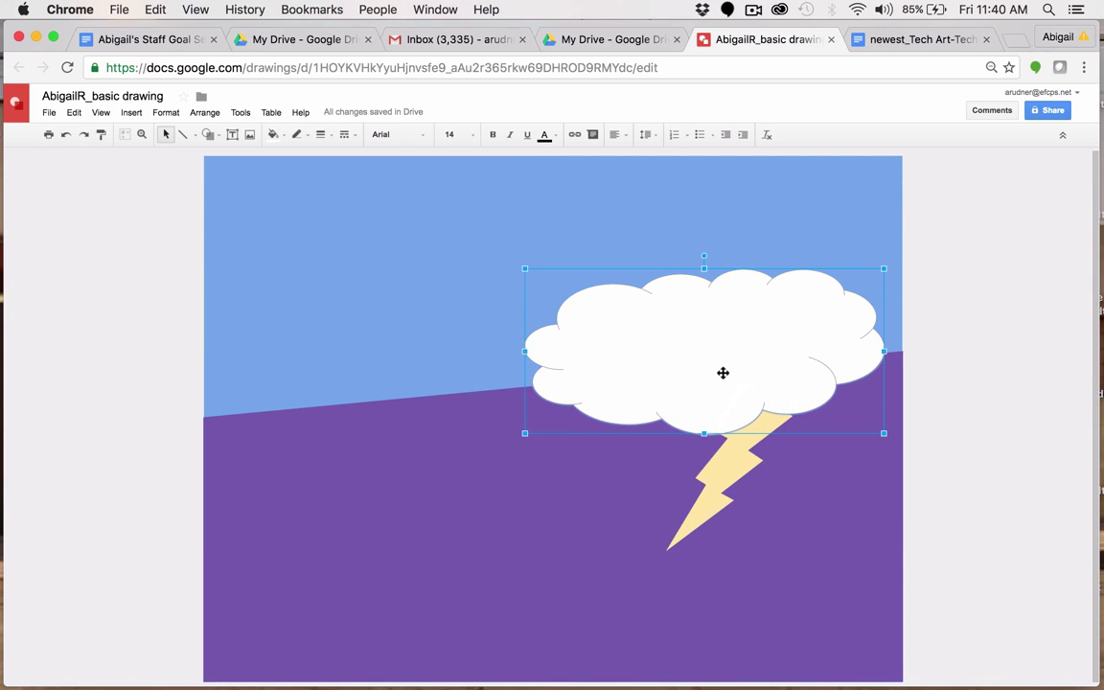
left_click_drag(734, 363, 747, 353)
left_click(725, 466)
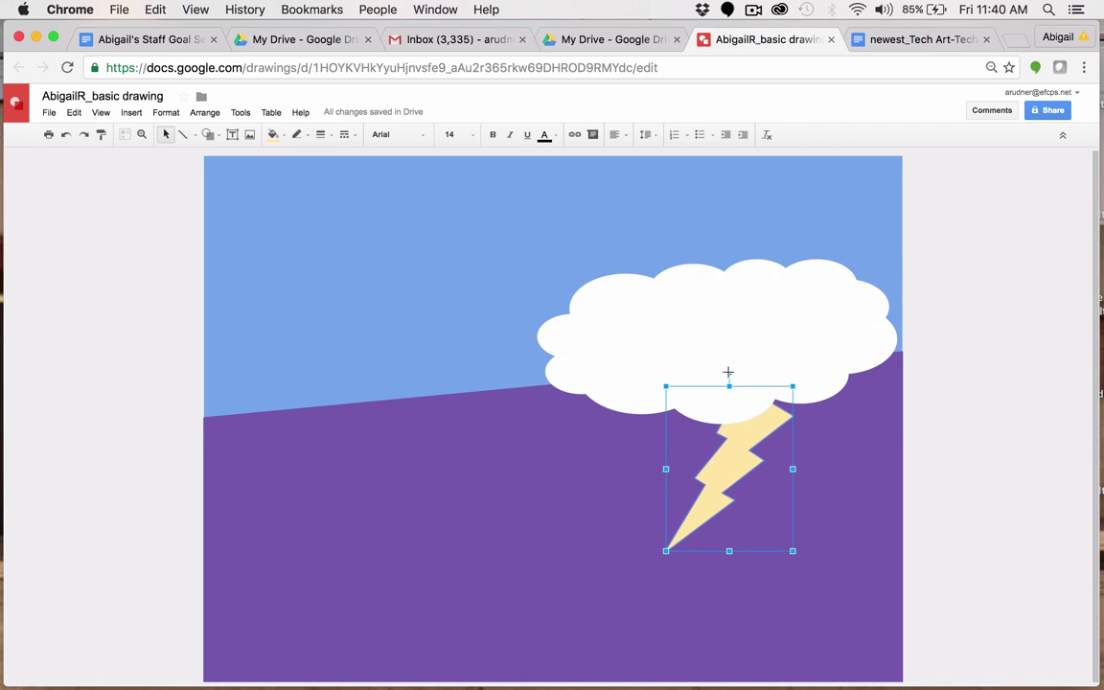
left_click_drag(728, 371, 641, 406)
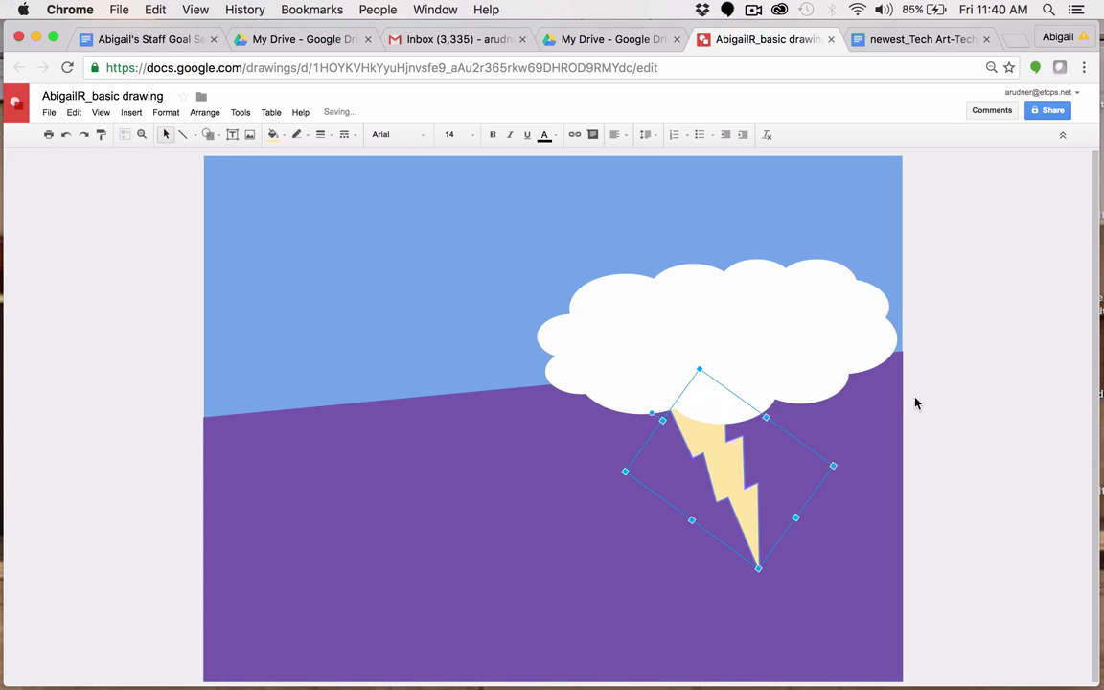
Nudge the cloud left with the arrow keys, then back slightly right.
left_click(752, 351)
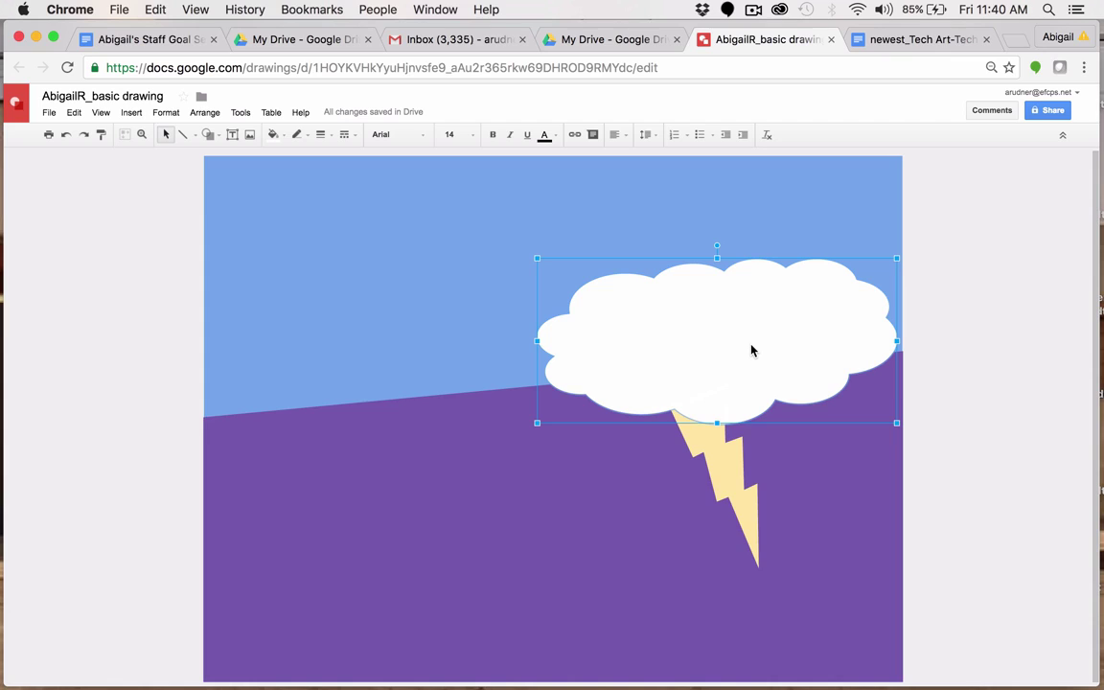
key("Left")
key("Left")
key("Left")
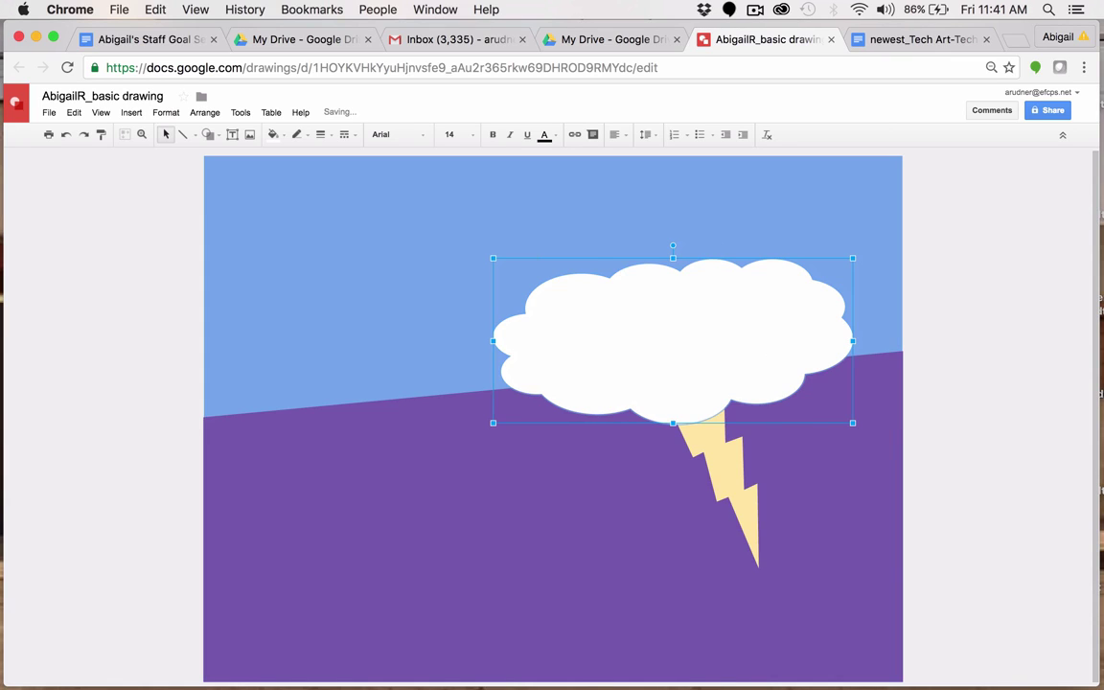
key("Left")
key("Left")
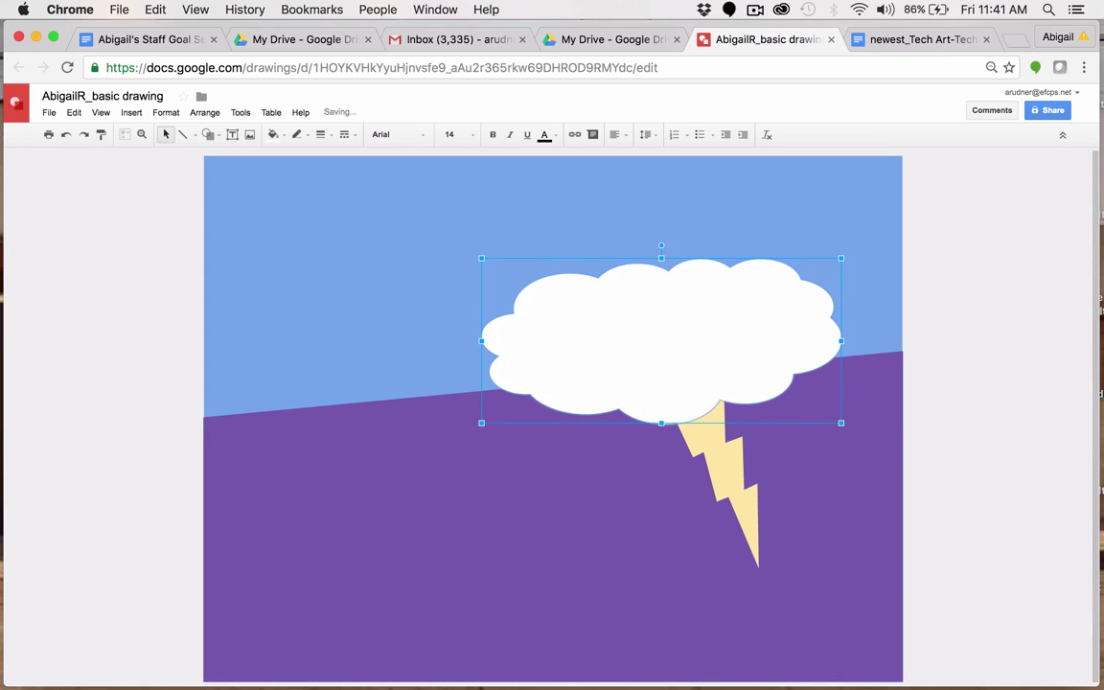
key("Left")
key("Left")
key("Left")
key("Left")
key("Left")
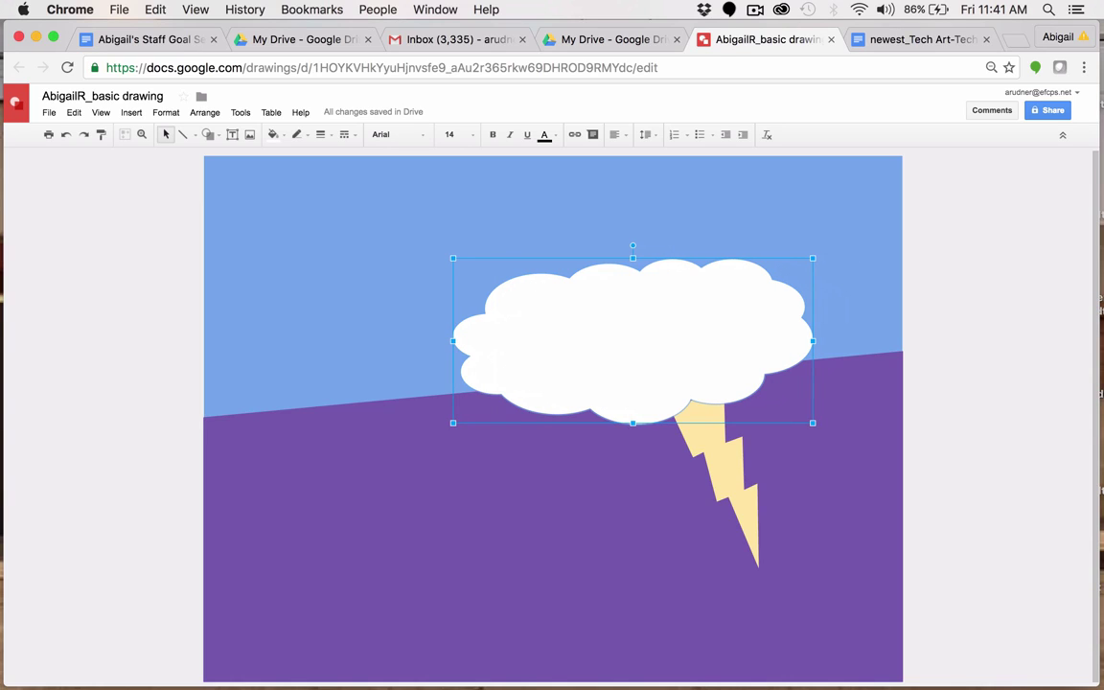
key("Right")
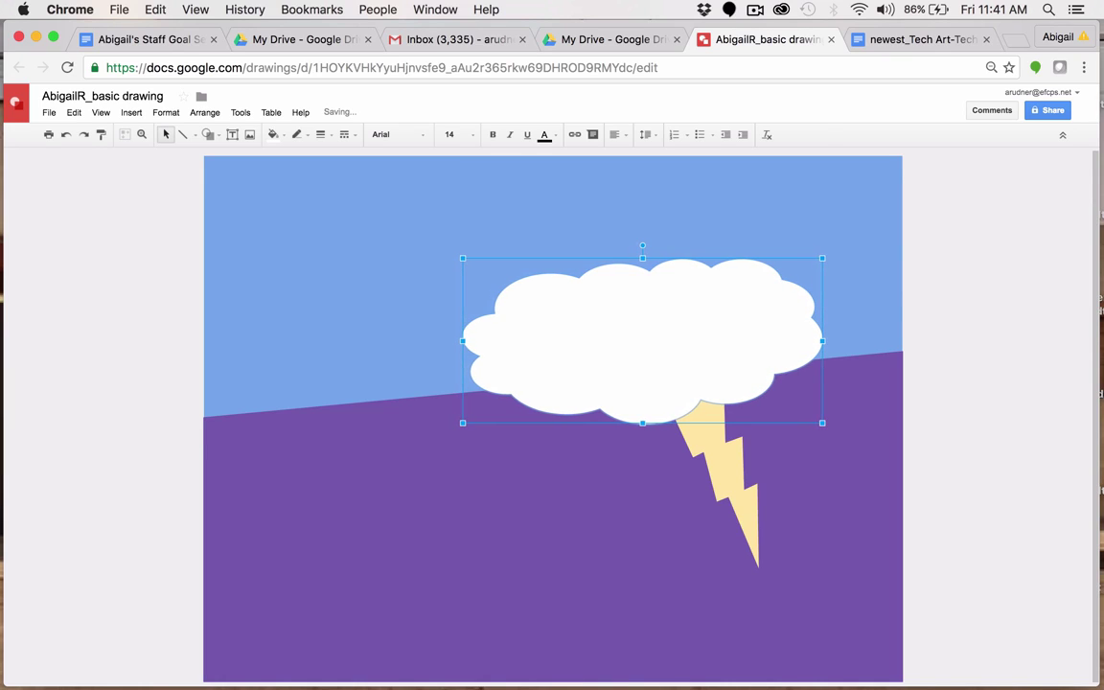
key("Right")
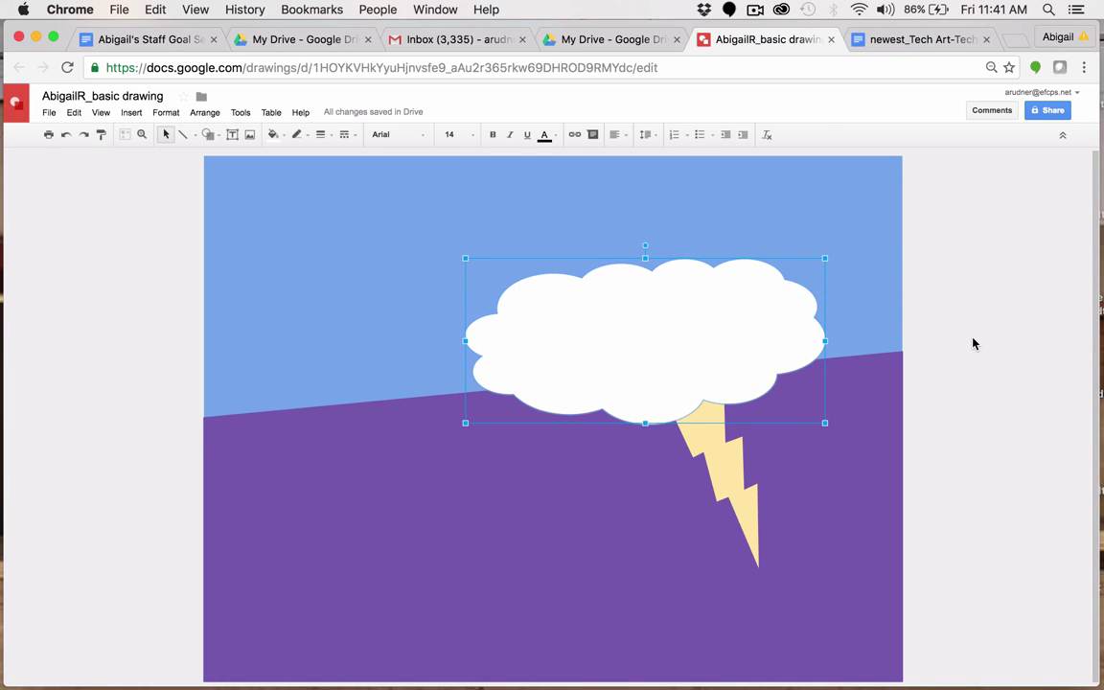